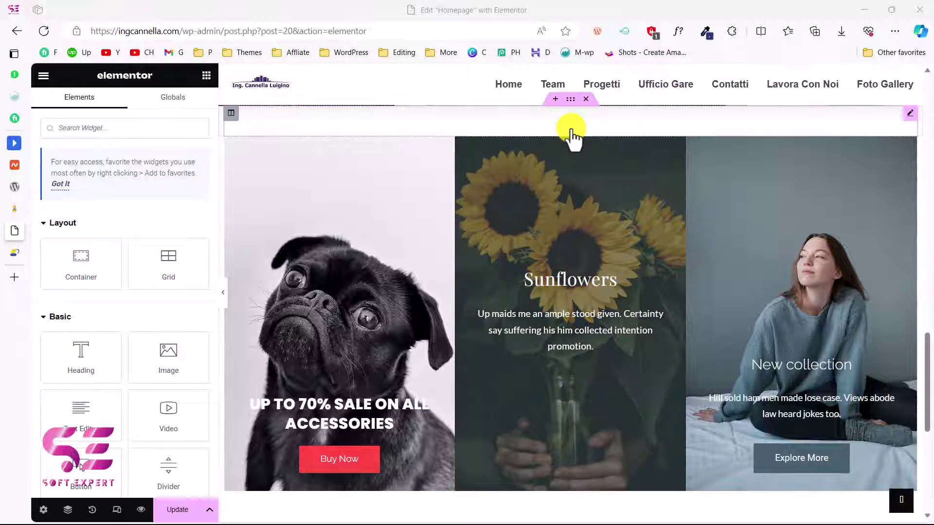
Step: Copy the pug, Sunflowers and New collection three-card section after trying Live Copy
{"action": "right_click", "coordinate": [573, 137]}
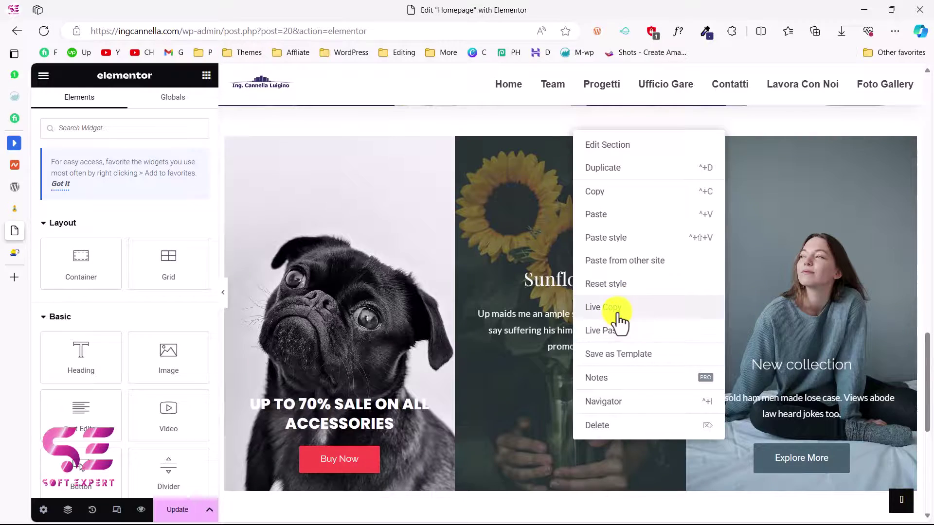
{"action": "left_click", "coordinate": [606, 314]}
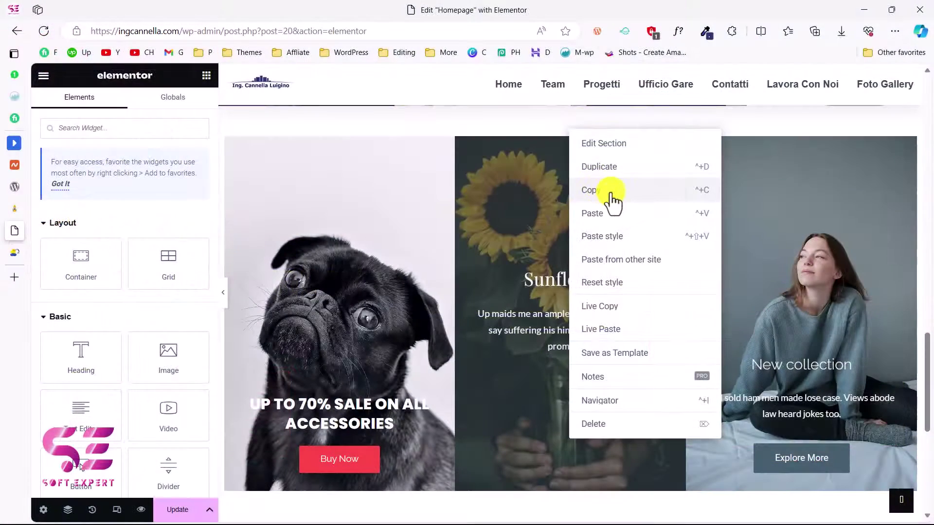
{"action": "left_click", "coordinate": [611, 194]}
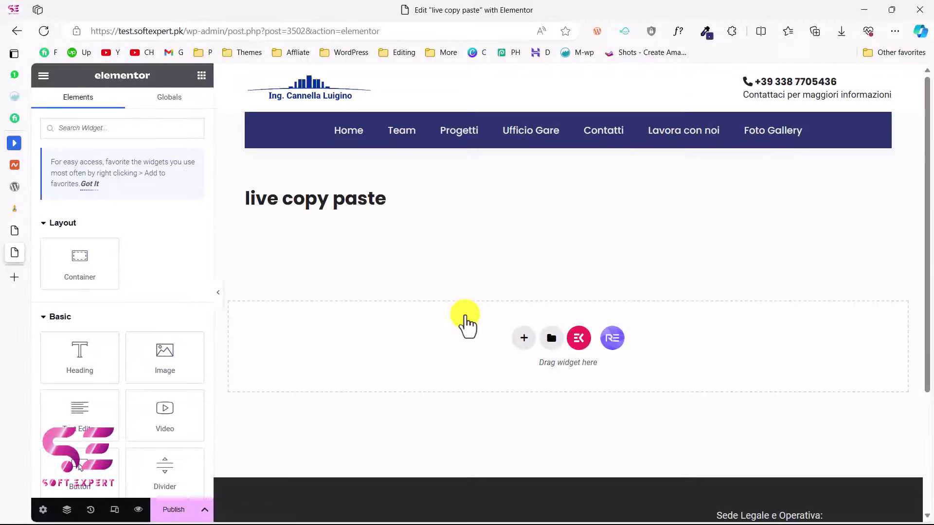
Step: Paste the section into the other site's empty container using Paste from other site
{"action": "right_click", "coordinate": [465, 314]}
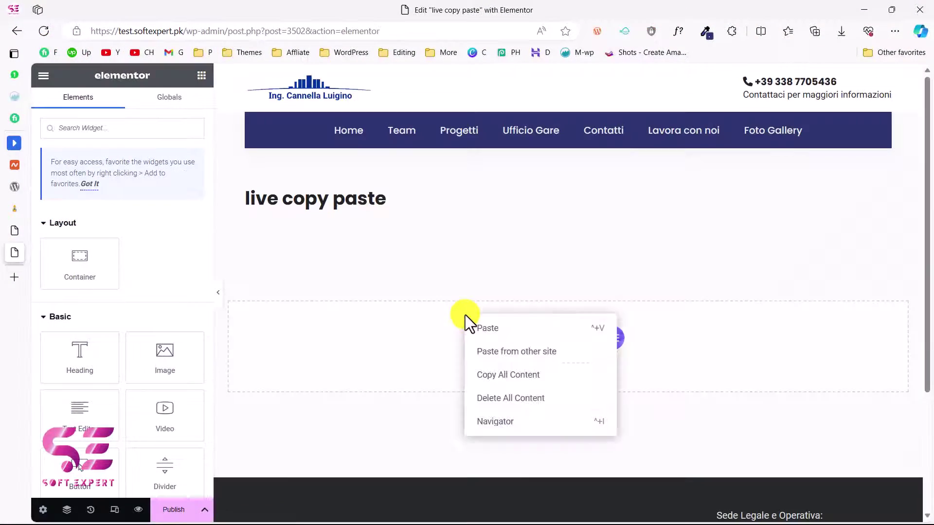
{"action": "left_click", "coordinate": [525, 355]}
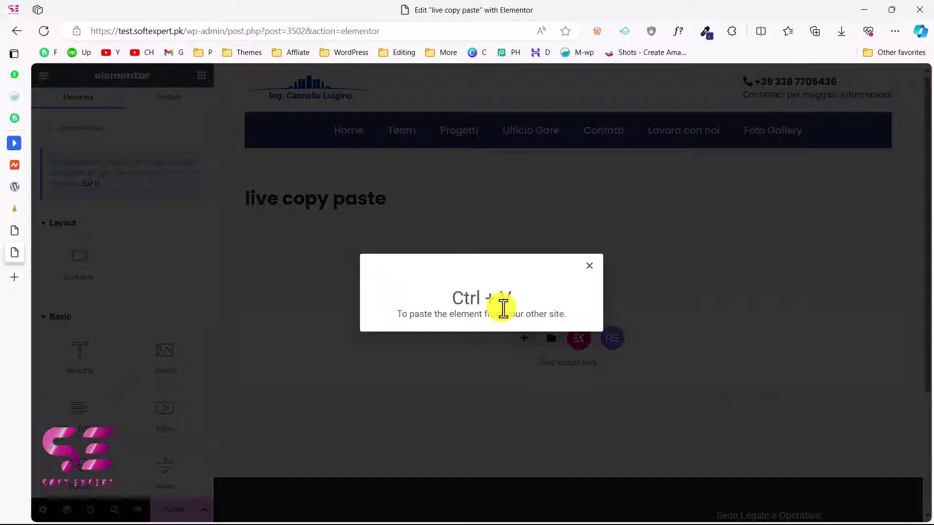
{"action": "key", "text": "ctrl+v"}
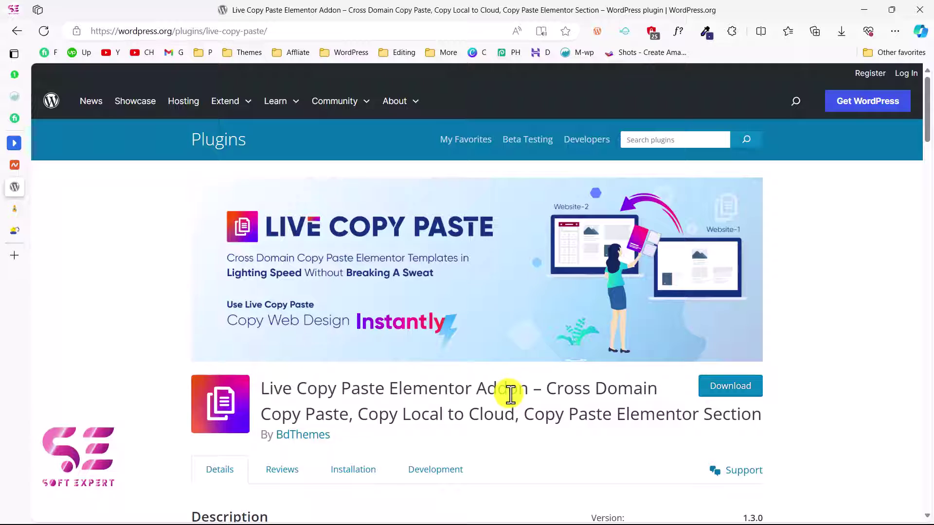
Step: Read through the Live Copy Paste Elementor Addon plugin page, then return to the test site's Dashboard
{"action": "scroll", "coordinate": [509, 394], "scroll_direction": "down", "scroll_amount": 2}
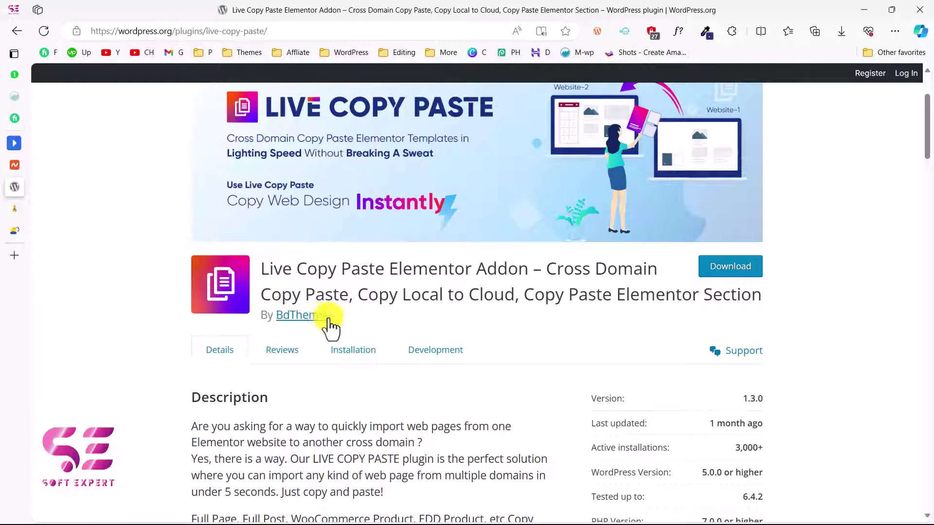
{"action": "scroll", "coordinate": [414, 428], "scroll_direction": "down", "scroll_amount": 4}
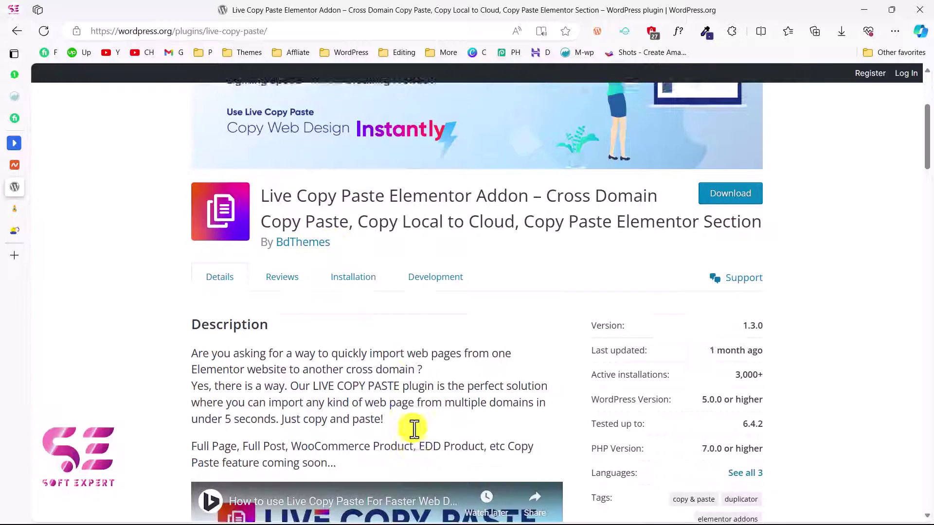
{"action": "scroll", "coordinate": [414, 429], "scroll_direction": "down", "scroll_amount": 7}
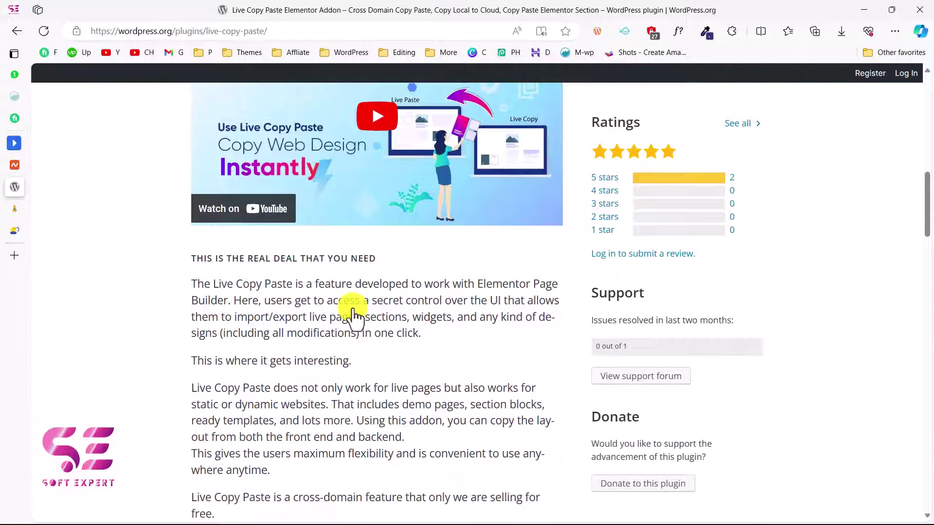
{"action": "scroll", "coordinate": [353, 318], "scroll_direction": "down", "scroll_amount": 2}
{"action": "scroll", "coordinate": [354, 313], "scroll_direction": "up", "scroll_amount": 10}
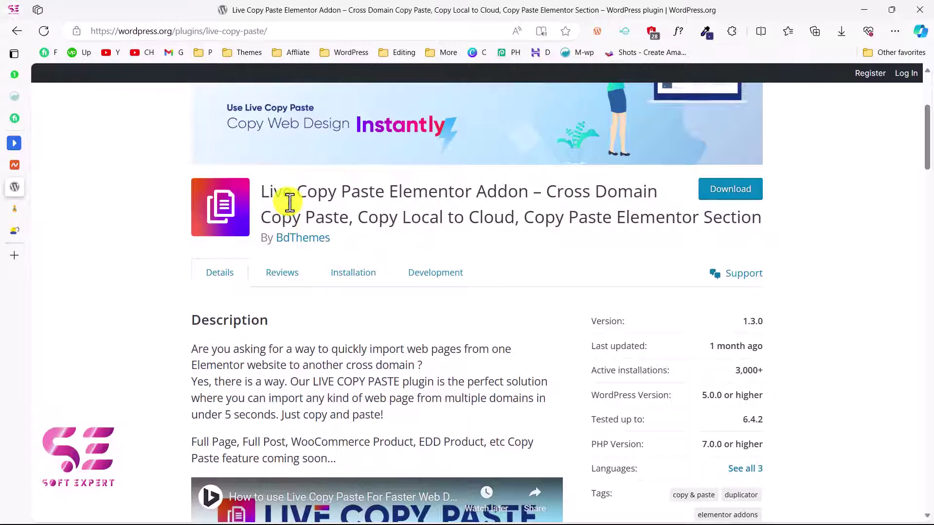
{"action": "left_click", "coordinate": [15, 230]}
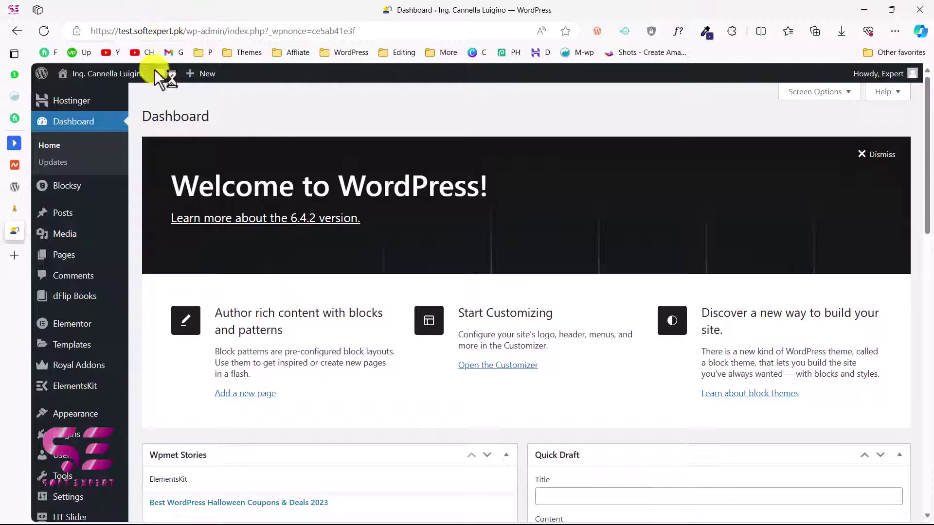
Step: Install and activate Live Copy Paste Elementor Addon, then view the other site's plugin list
{"action": "mouse_move", "coordinate": [124, 353]}
{"action": "scroll", "coordinate": [124, 353], "scroll_direction": "down", "scroll_amount": 2}
{"action": "mouse_move", "coordinate": [94, 375]}
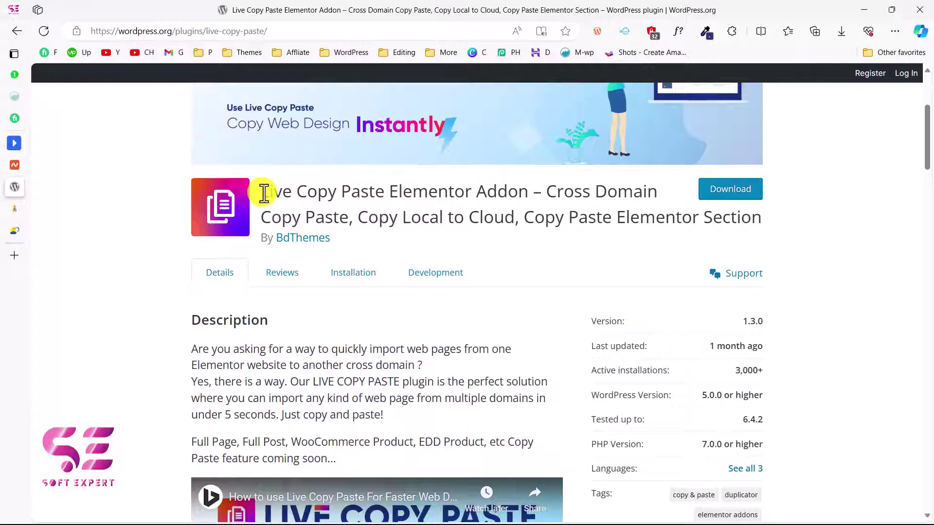
{"action": "left_click_drag", "start_coordinate": [263, 194], "coordinate": [526, 192]}
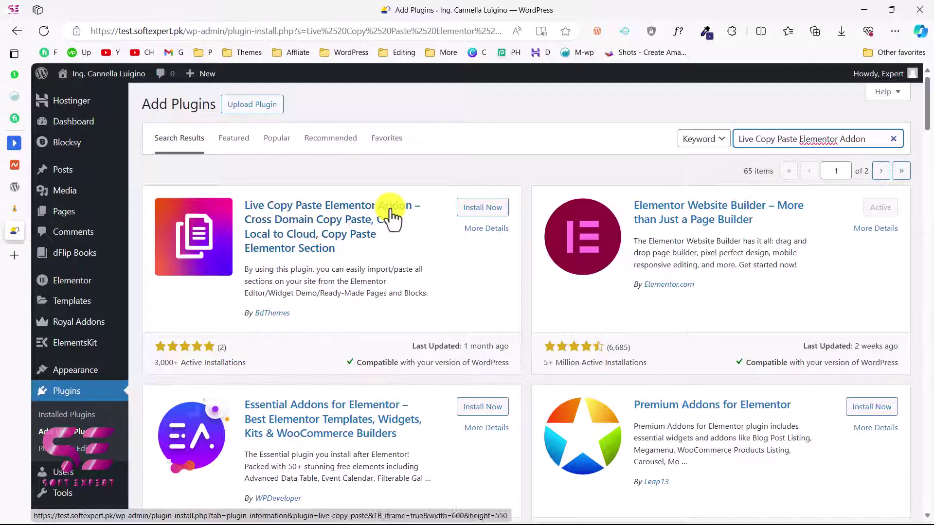
{"action": "left_click", "coordinate": [484, 208]}
{"action": "left_click", "coordinate": [488, 209]}
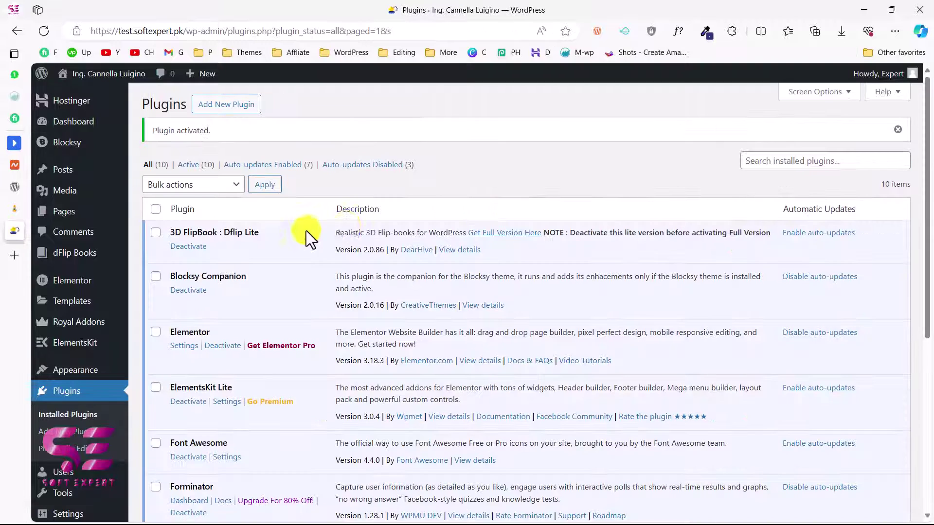
{"action": "scroll", "coordinate": [346, 225], "scroll_direction": "down", "scroll_amount": 6}
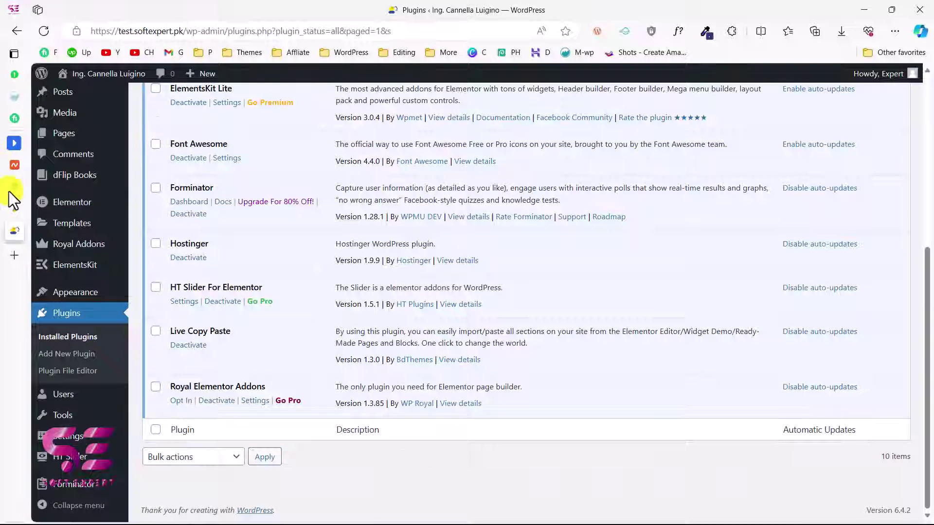
{"action": "left_click", "coordinate": [15, 208]}
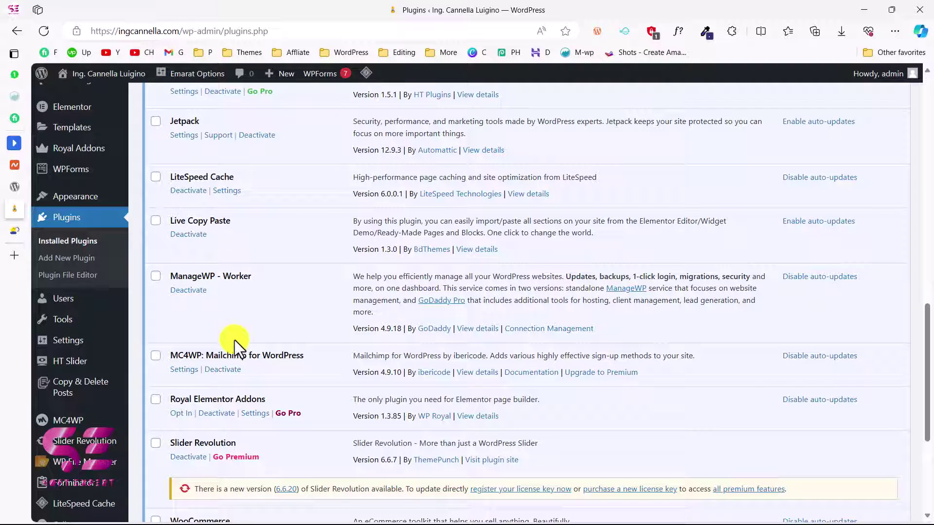
Step: Visit and reload the ingcannella.com front page, then launch Edit with Elementor
{"action": "scroll", "coordinate": [235, 340], "scroll_direction": "down", "scroll_amount": 4}
{"action": "scroll", "coordinate": [211, 397], "scroll_direction": "up", "scroll_amount": 5}
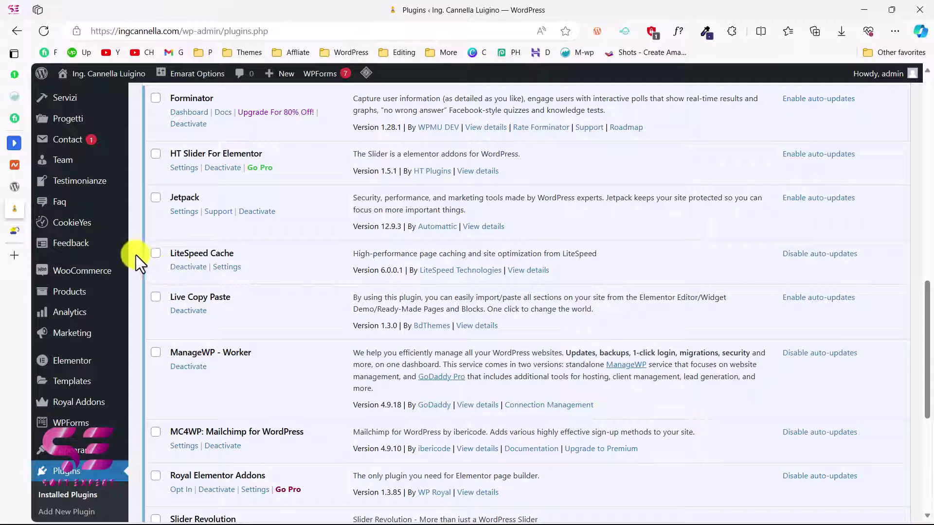
{"action": "left_click", "coordinate": [108, 73]}
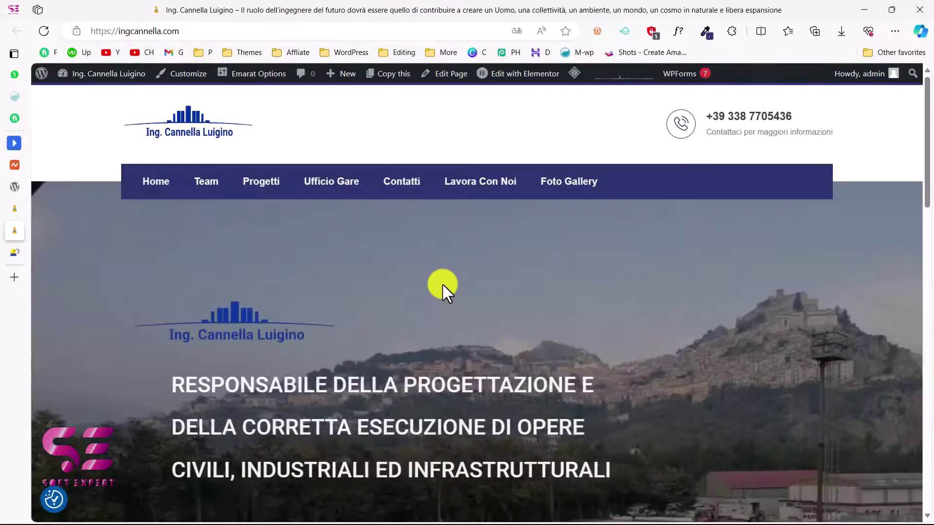
{"action": "scroll", "coordinate": [443, 285], "scroll_direction": "down", "scroll_amount": 10}
{"action": "key", "text": "F5"}
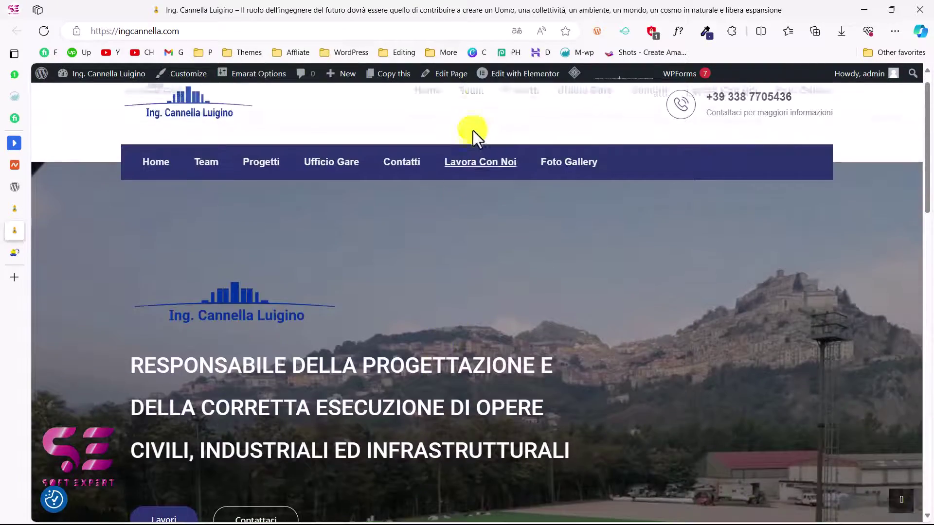
{"action": "left_click", "coordinate": [494, 78]}
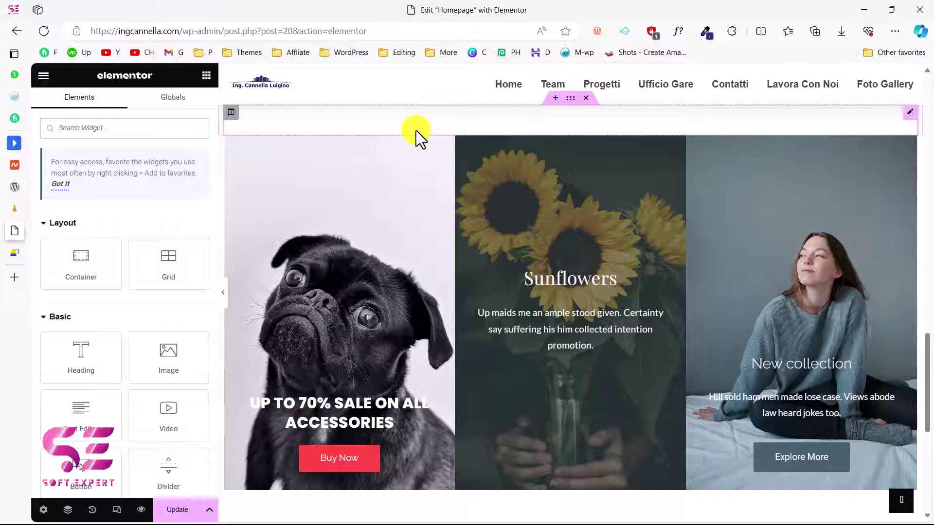
Step: Set Enable Copy Paste to Yes under Site Settings > Live Copy Paste and close the settings
{"action": "left_click", "coordinate": [43, 77]}
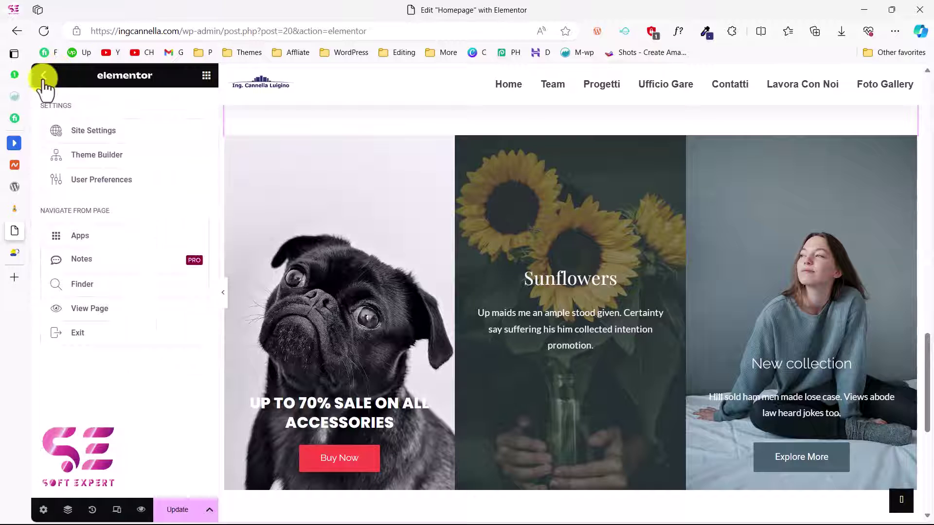
{"action": "left_click", "coordinate": [95, 131]}
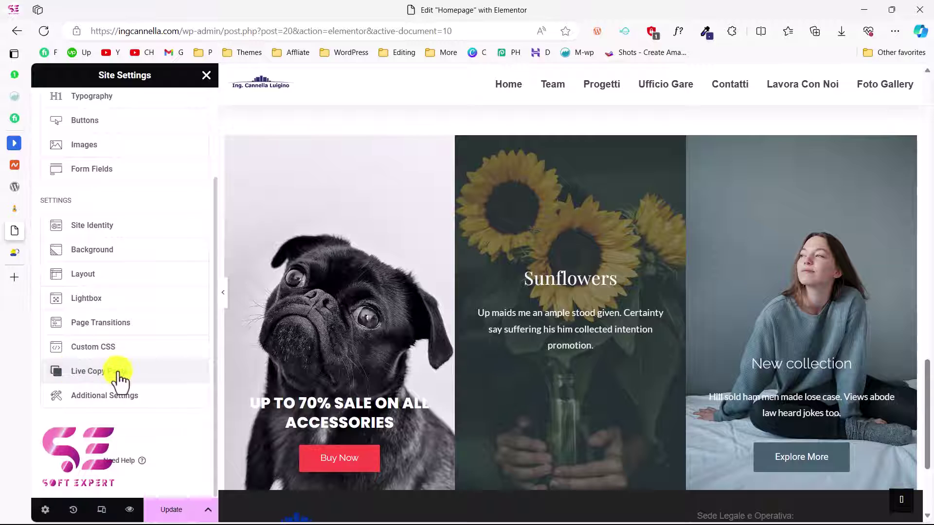
{"action": "left_click", "coordinate": [120, 375]}
{"action": "left_click", "coordinate": [181, 157]}
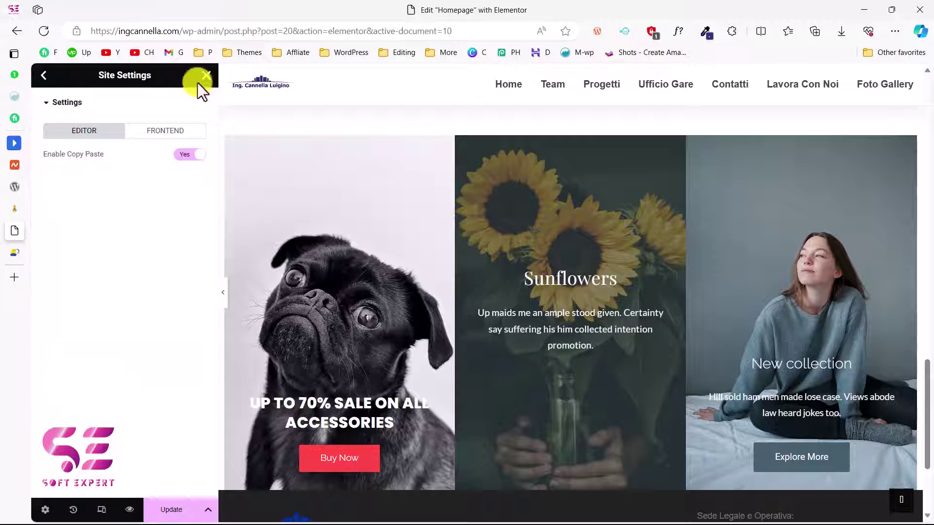
{"action": "left_click", "coordinate": [206, 76]}
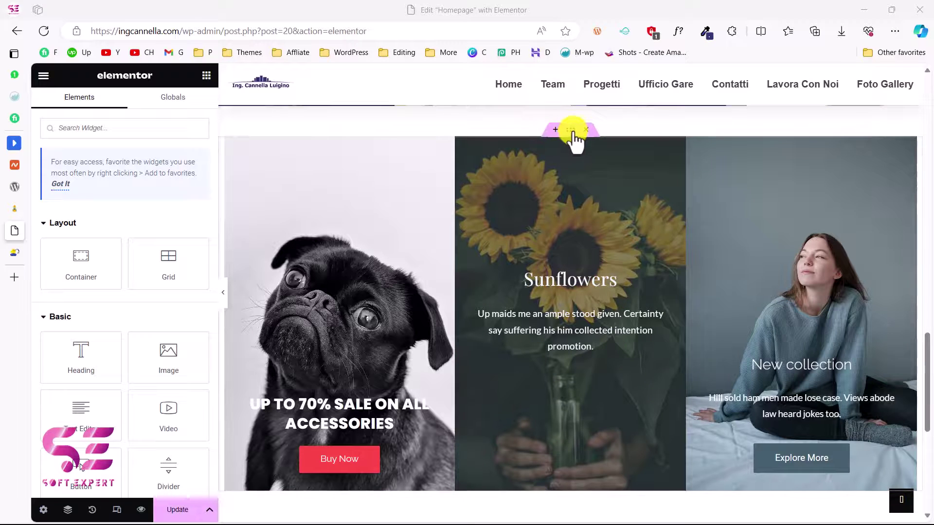
Step: Copy the three-card section with the built-in Copy after Live Copy reports it is deprecated
{"action": "right_click", "coordinate": [573, 131]}
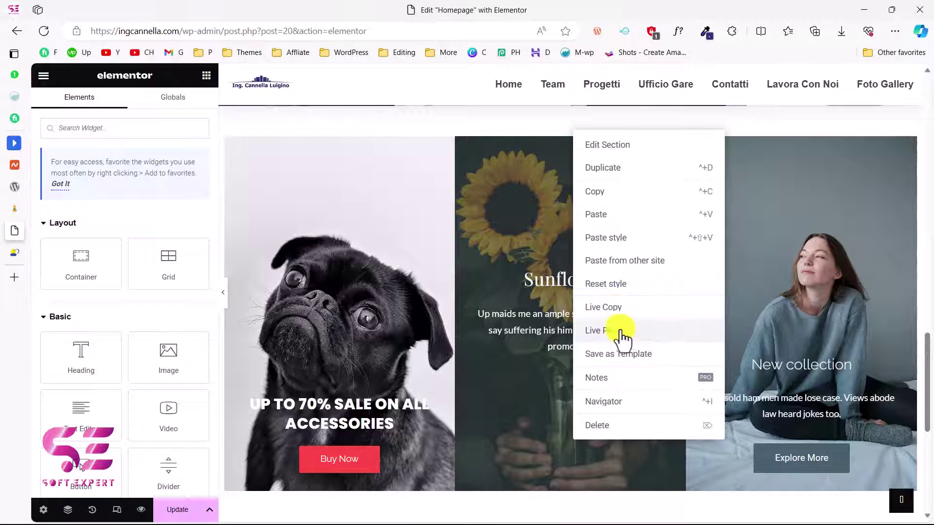
{"action": "left_click", "coordinate": [617, 315]}
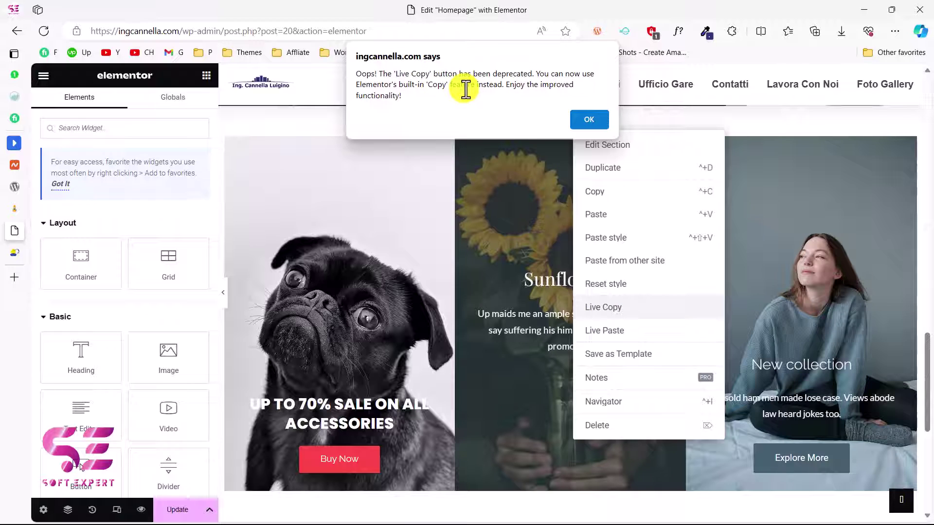
{"action": "left_click", "coordinate": [594, 122]}
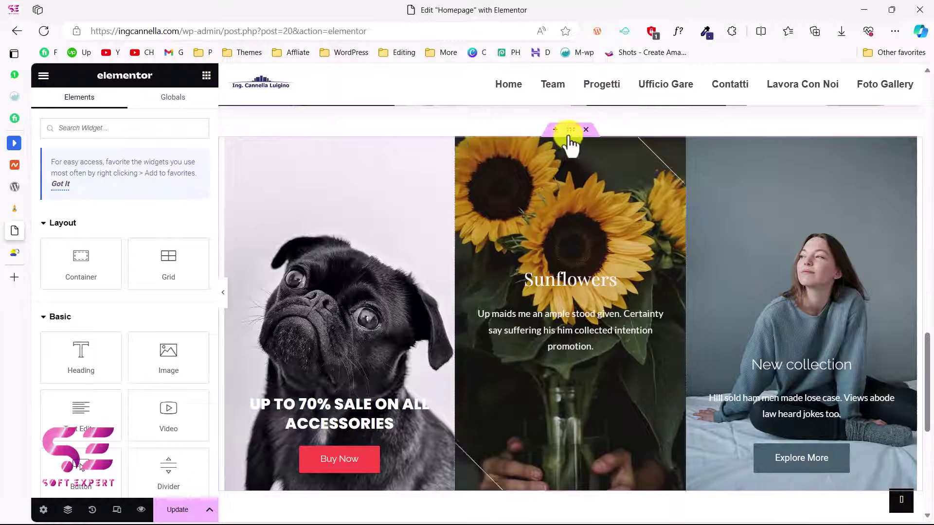
{"action": "right_click", "coordinate": [570, 138]}
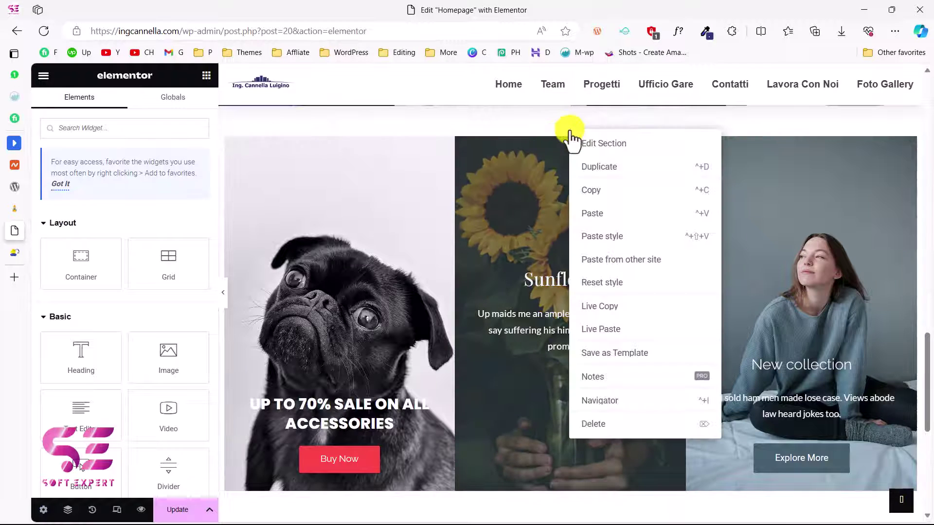
{"action": "left_click", "coordinate": [612, 193]}
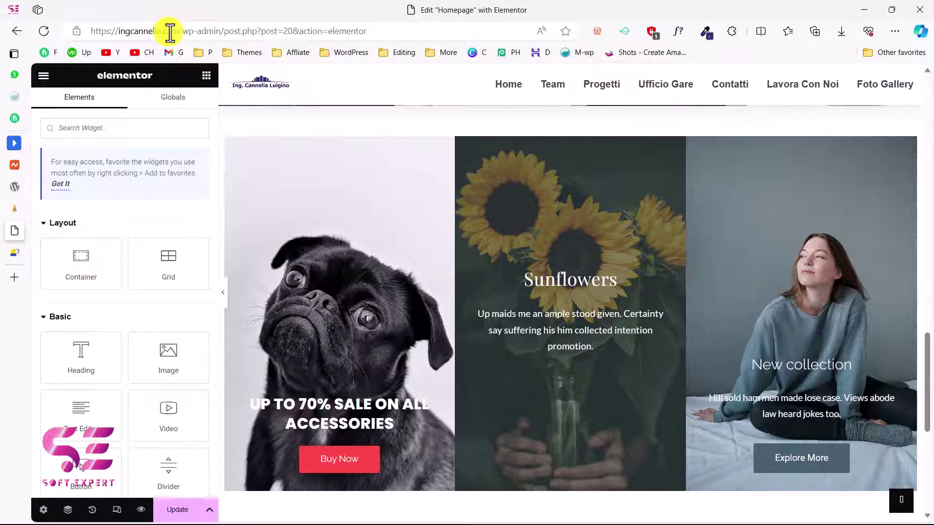
Step: Add a new page titled 'live copy paste' and open it in Elementor
{"action": "left_click", "coordinate": [14, 251]}
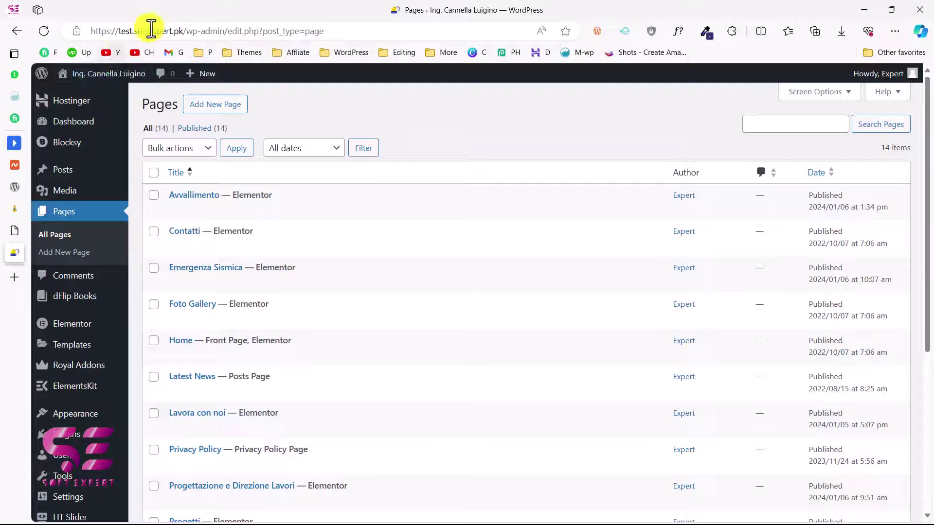
{"action": "left_click", "coordinate": [222, 107]}
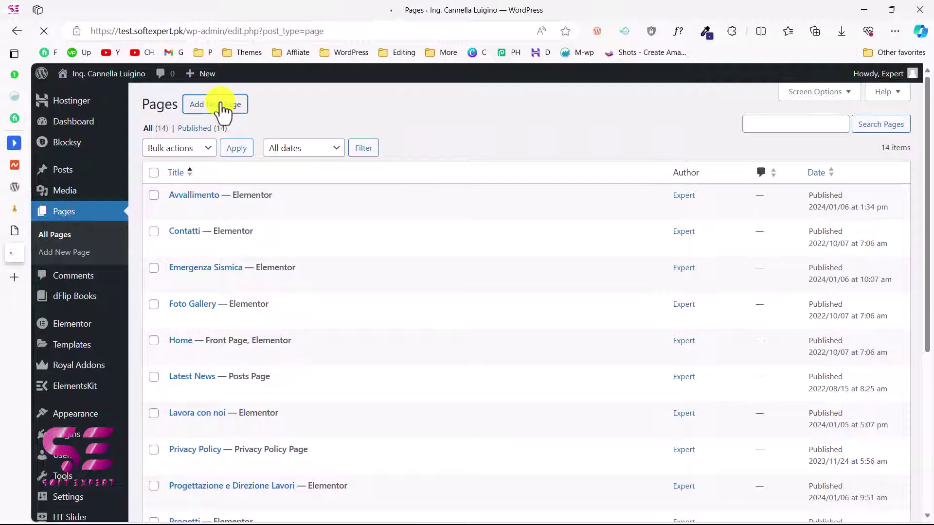
{"action": "type", "text": "live "}
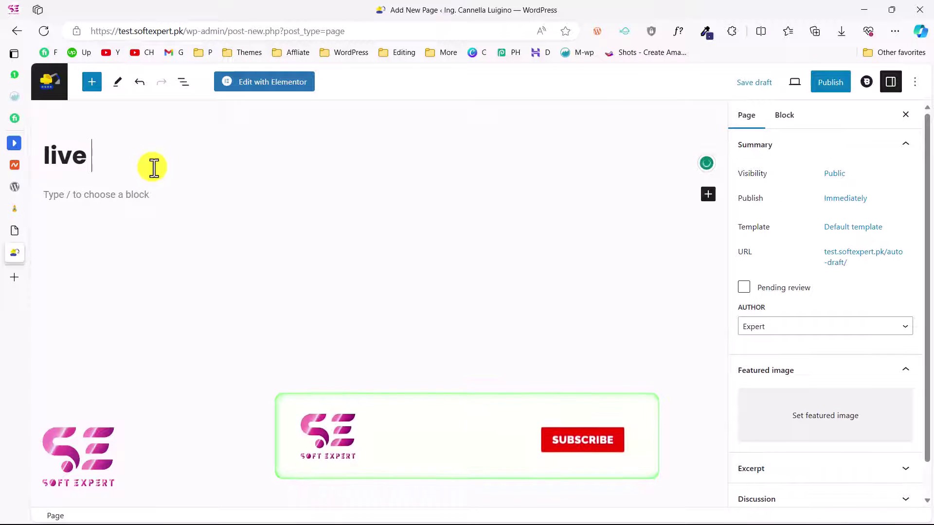
{"action": "type", "text": "copy paste"}
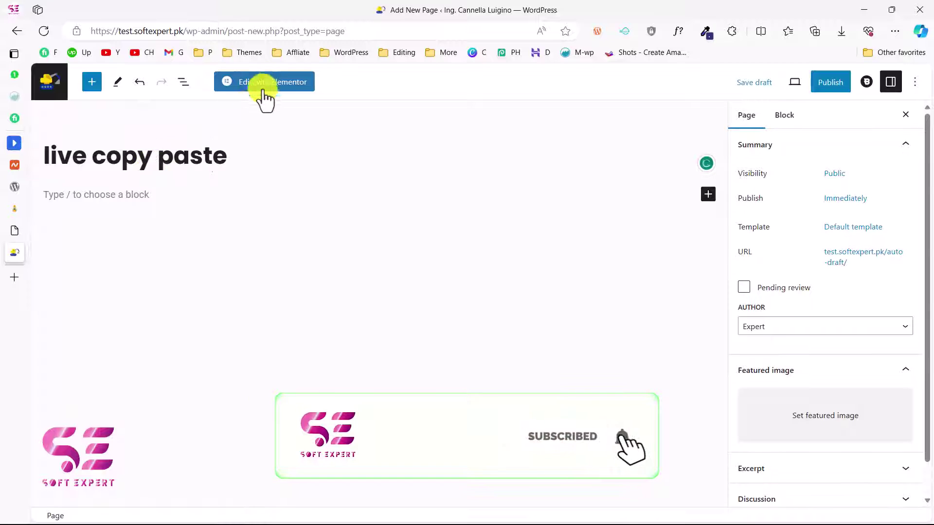
{"action": "left_click", "coordinate": [269, 87]}
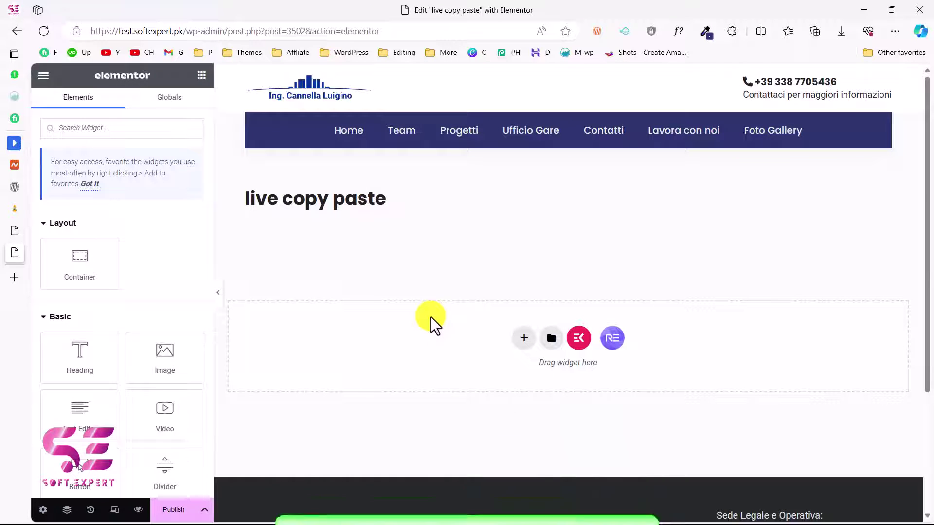
Step: Paste the pug, Sunflowers and New collection section from the other site, then return to the Homepage editor
{"action": "right_click", "coordinate": [430, 318]}
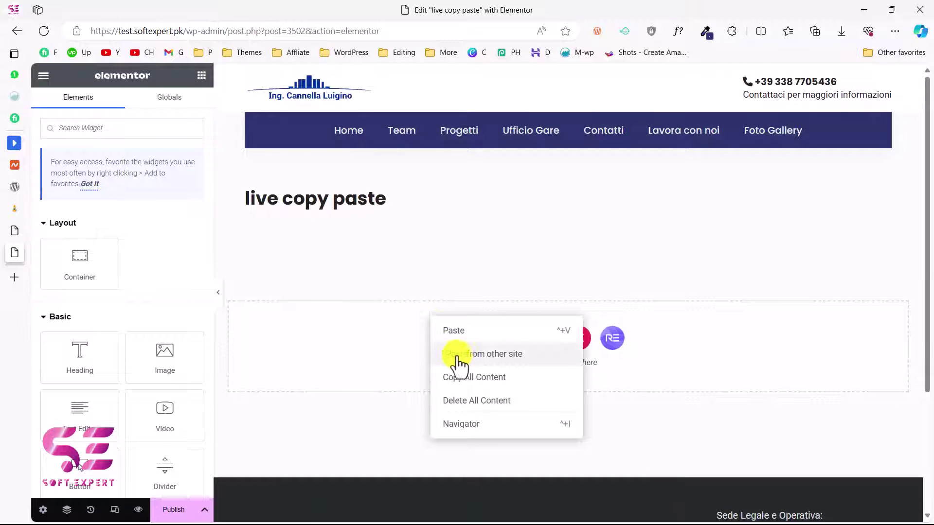
{"action": "left_click", "coordinate": [483, 355]}
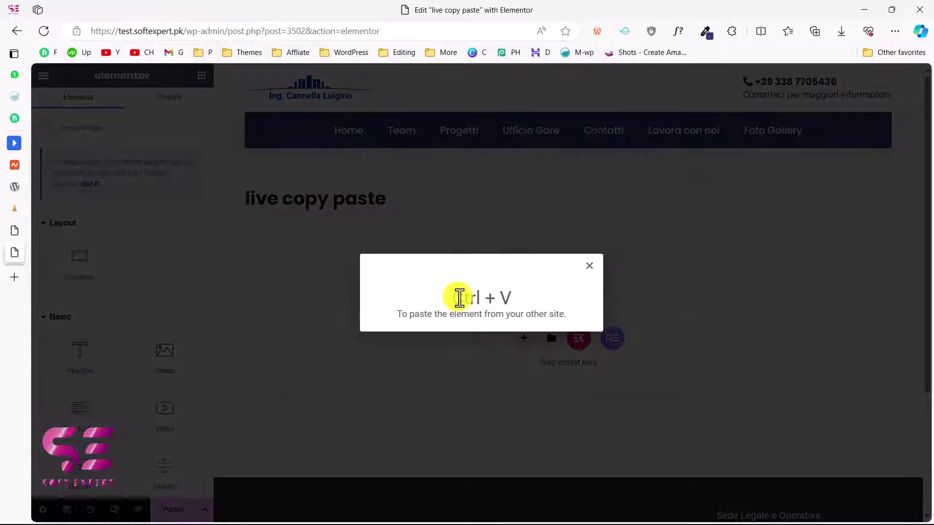
{"action": "left_click", "coordinate": [590, 267]}
{"action": "right_click", "coordinate": [466, 317]}
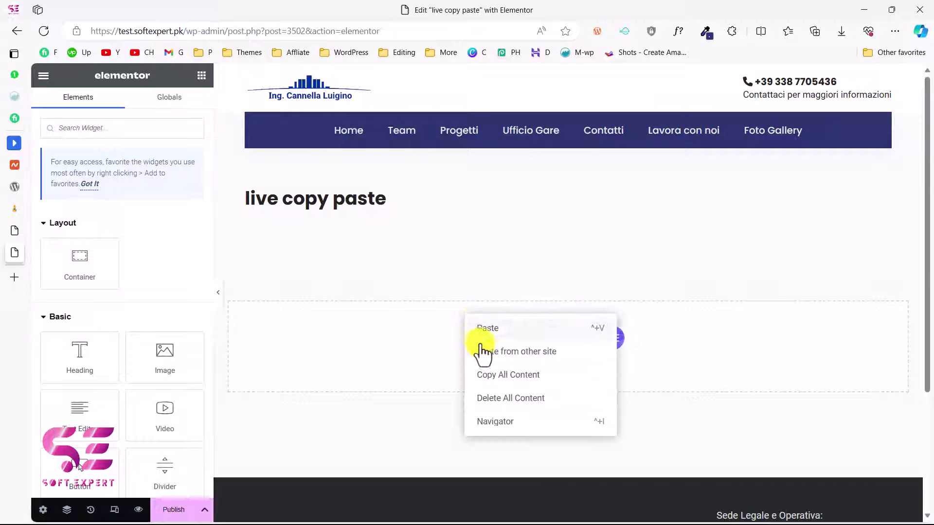
{"action": "left_click", "coordinate": [525, 355]}
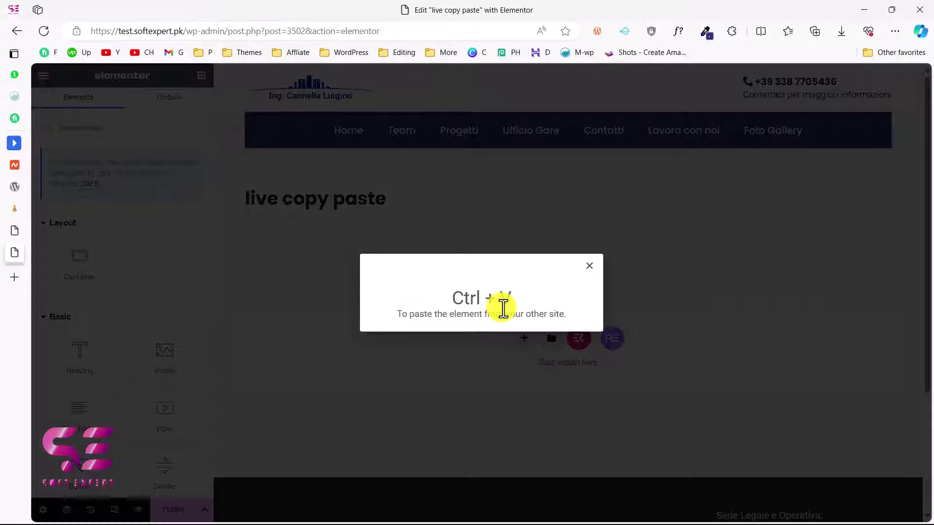
{"action": "key", "text": "ctrl+v"}
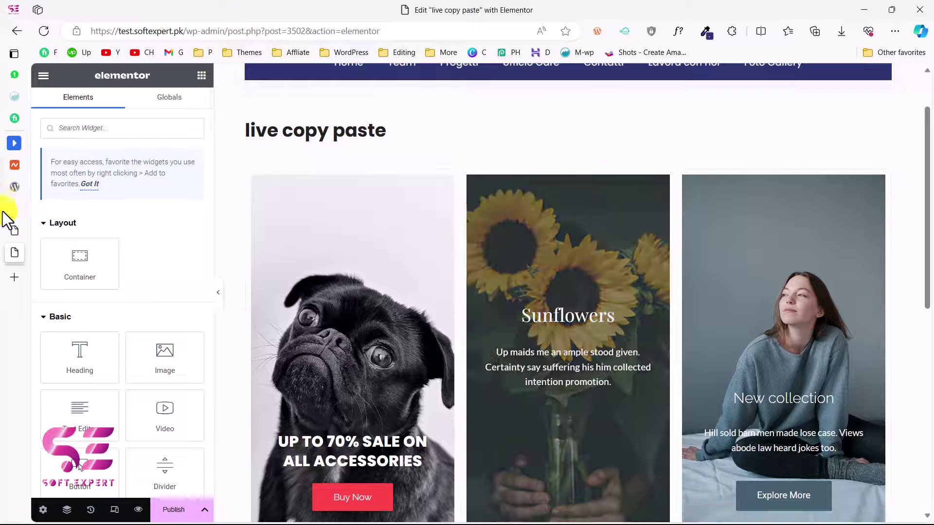
{"action": "left_click", "coordinate": [38, 225]}
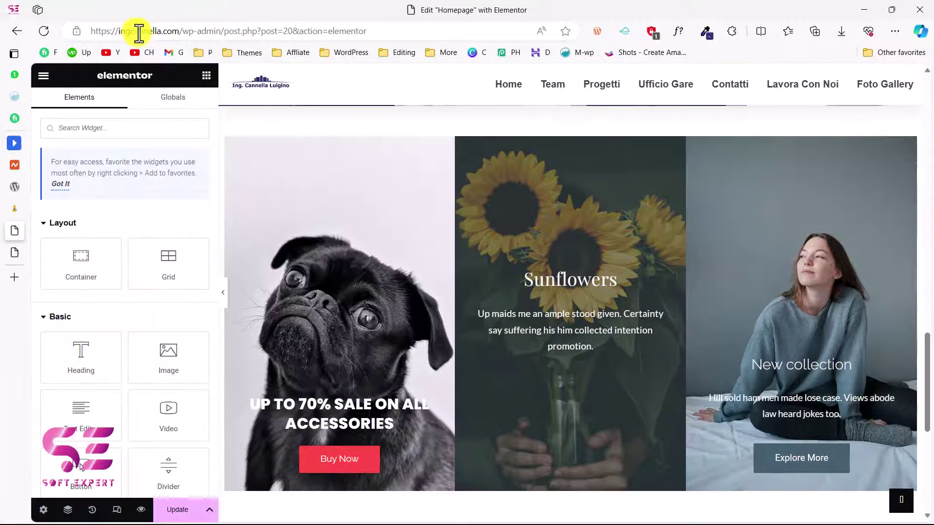
Step: Return to the live copy paste editor and open the ElementsKit template library below the pasted section
{"action": "left_click", "coordinate": [11, 253]}
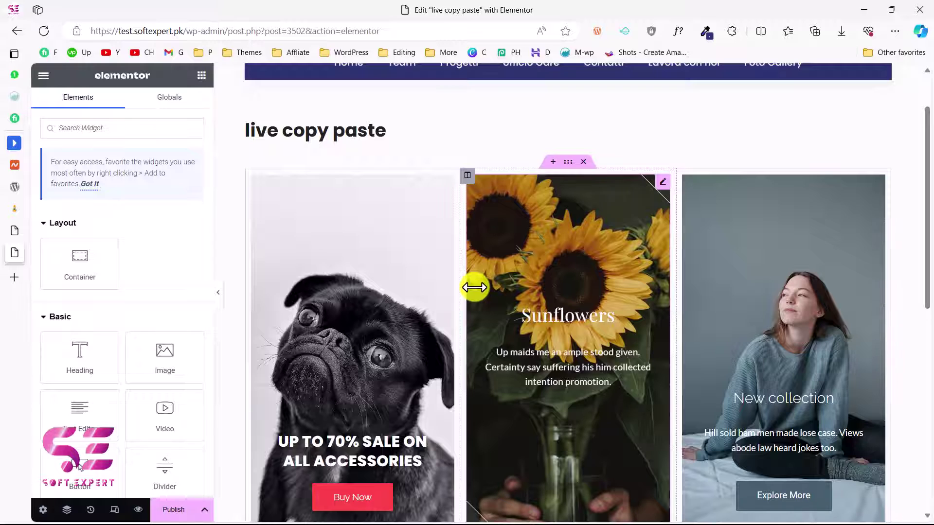
{"action": "scroll", "coordinate": [474, 287], "scroll_direction": "down", "scroll_amount": 5}
{"action": "left_click", "coordinate": [580, 339]}
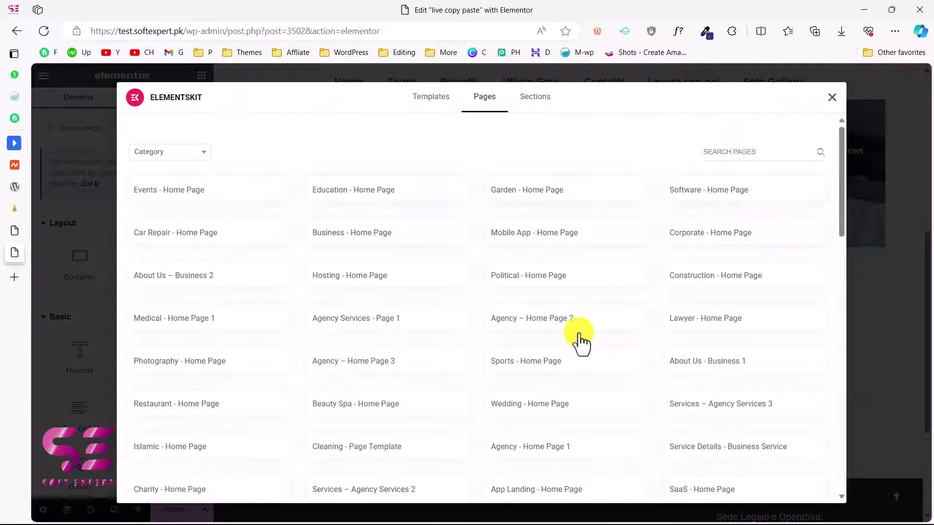
Step: Insert the rounded-icon Icon Box section with Easy Payment, User Review and Communication cards
{"action": "left_click", "coordinate": [535, 97]}
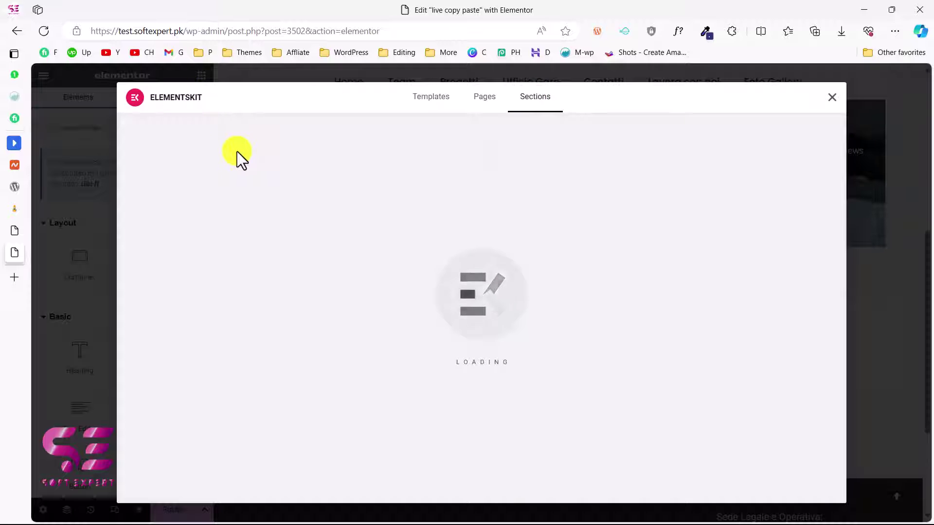
{"action": "scroll", "coordinate": [491, 319], "scroll_direction": "down", "scroll_amount": 1}
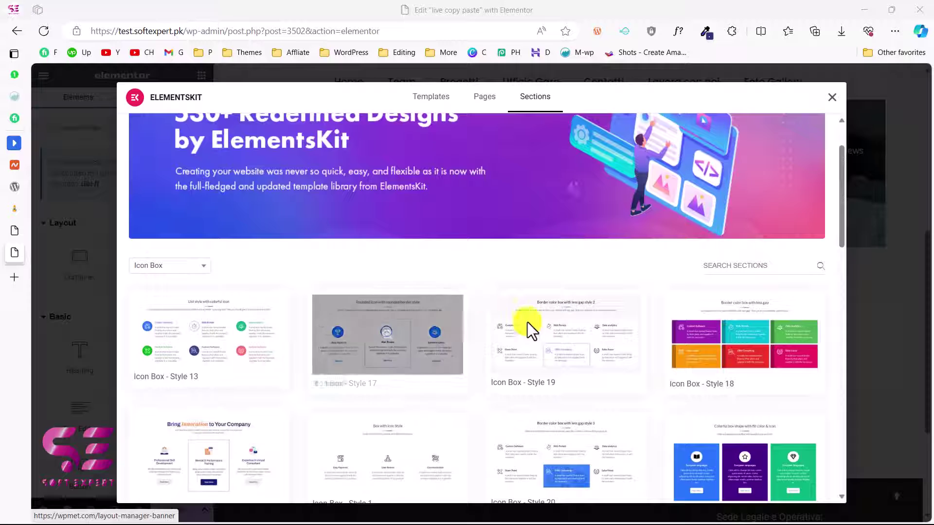
{"action": "scroll", "coordinate": [492, 319], "scroll_direction": "down", "scroll_amount": 3}
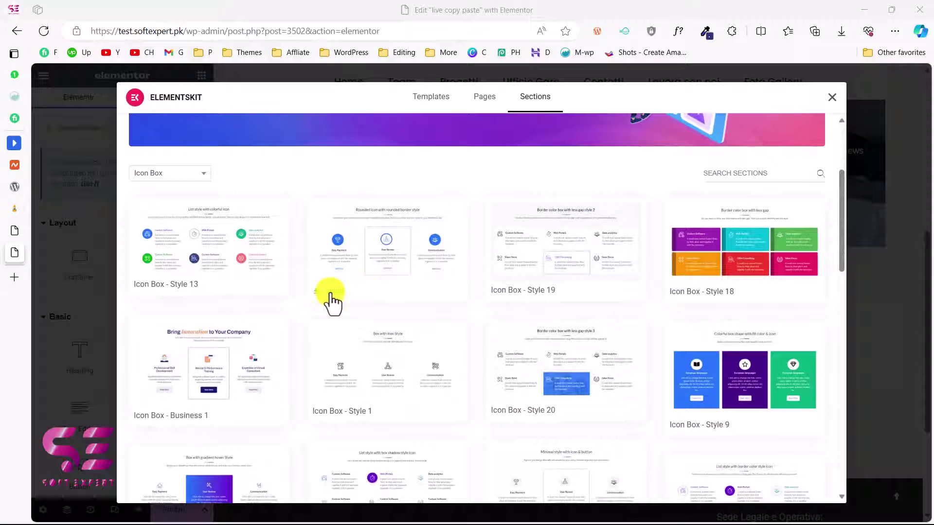
{"action": "left_click", "coordinate": [329, 294]}
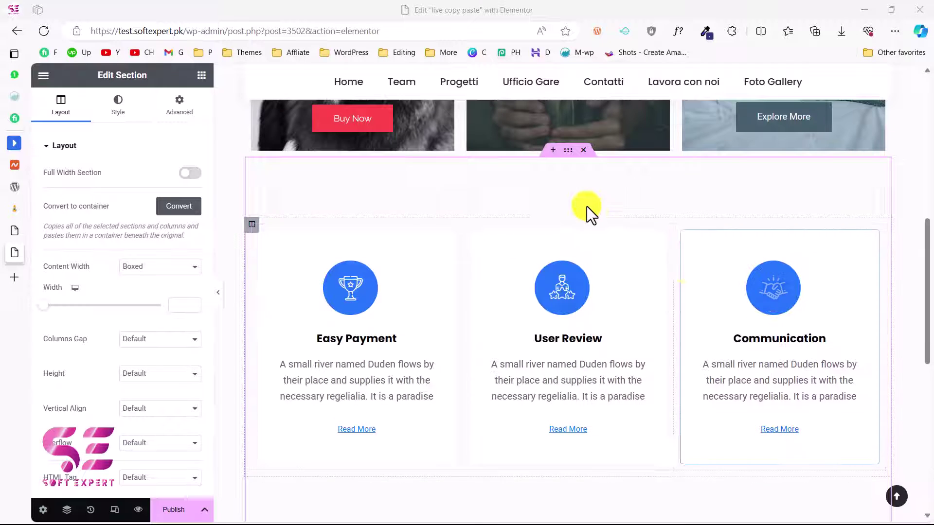
Step: Copy the icon-box section and move to the ingcannella.com Homepage editor's empty drop area
{"action": "right_click", "coordinate": [567, 149]}
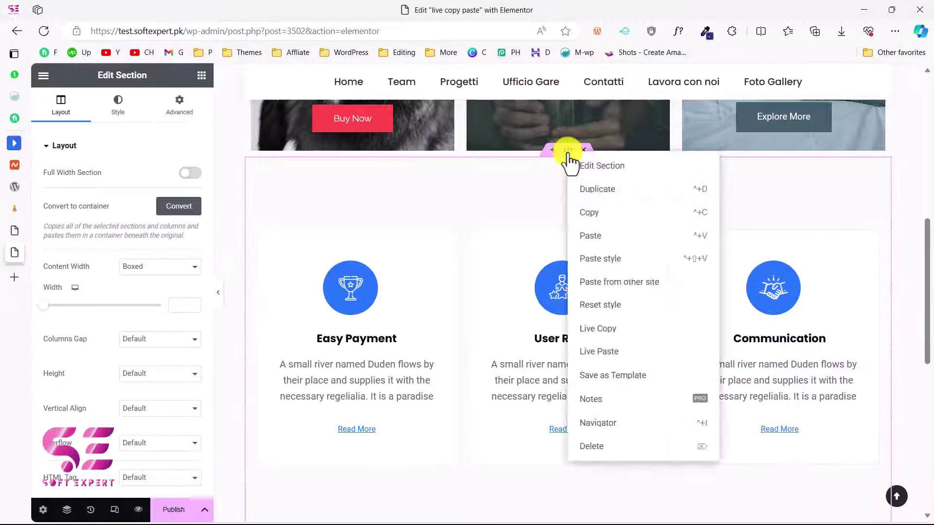
{"action": "left_click", "coordinate": [620, 222]}
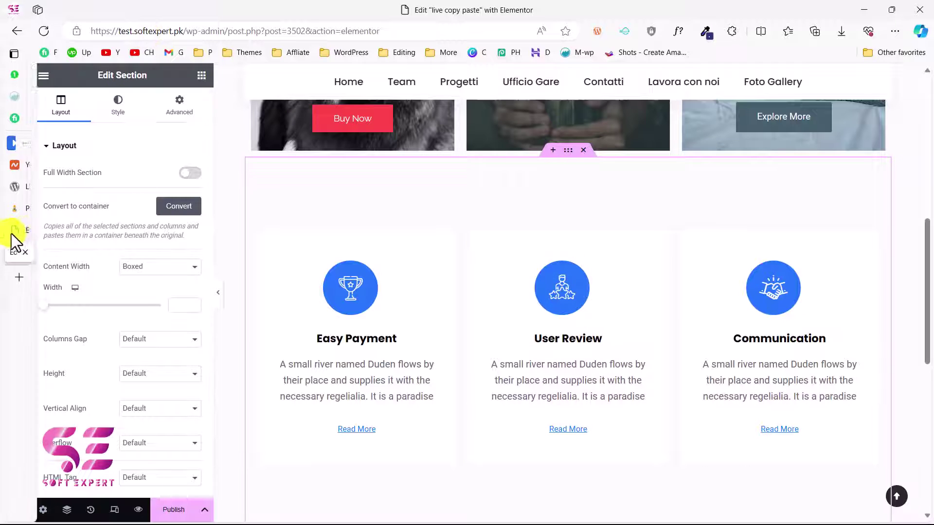
{"action": "left_click", "coordinate": [12, 233]}
{"action": "scroll", "coordinate": [457, 268], "scroll_direction": "down", "scroll_amount": 1}
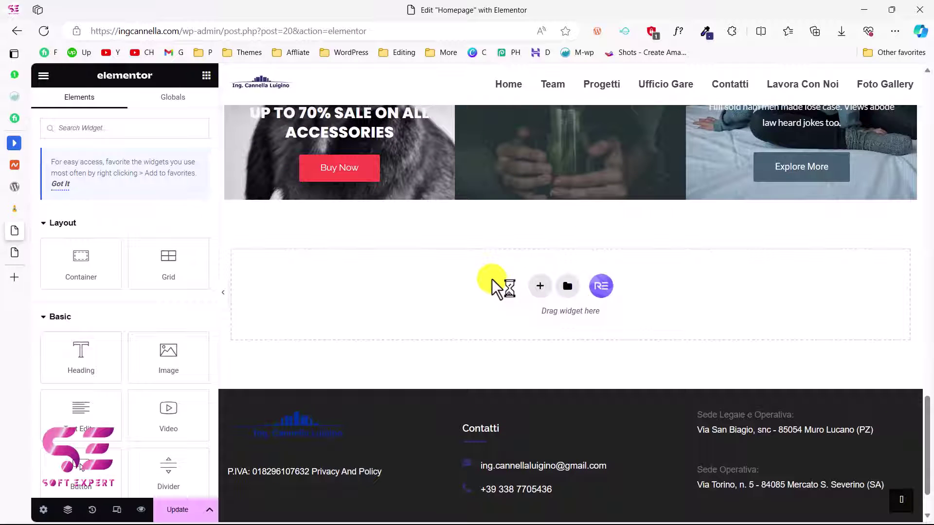
Step: Try pasting the copied section into the Homepage with Paste from other site and Ctrl+V
{"action": "right_click", "coordinate": [492, 280]}
{"action": "left_click", "coordinate": [556, 316]}
{"action": "key", "text": "ctrl+v"}
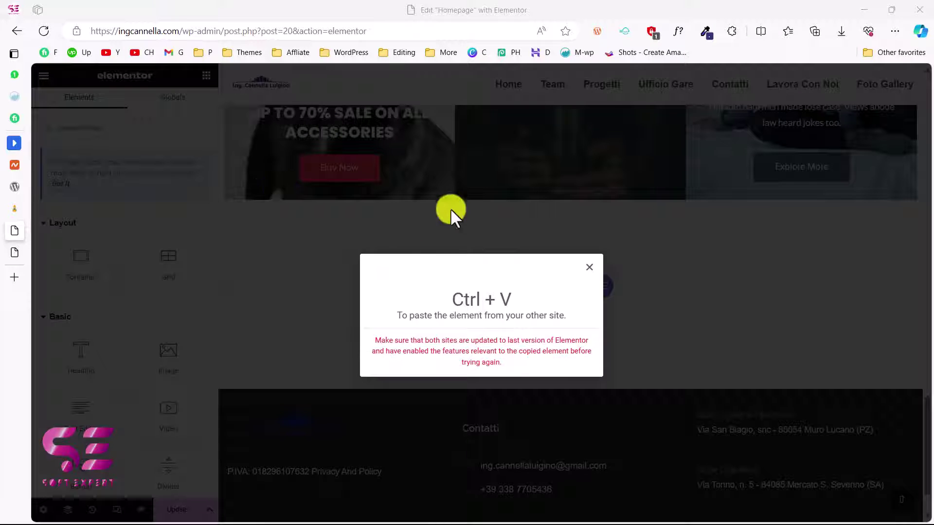
Step: Check the live copy paste editor, return to the Homepage, and close the paste warning
{"action": "left_click", "coordinate": [17, 254]}
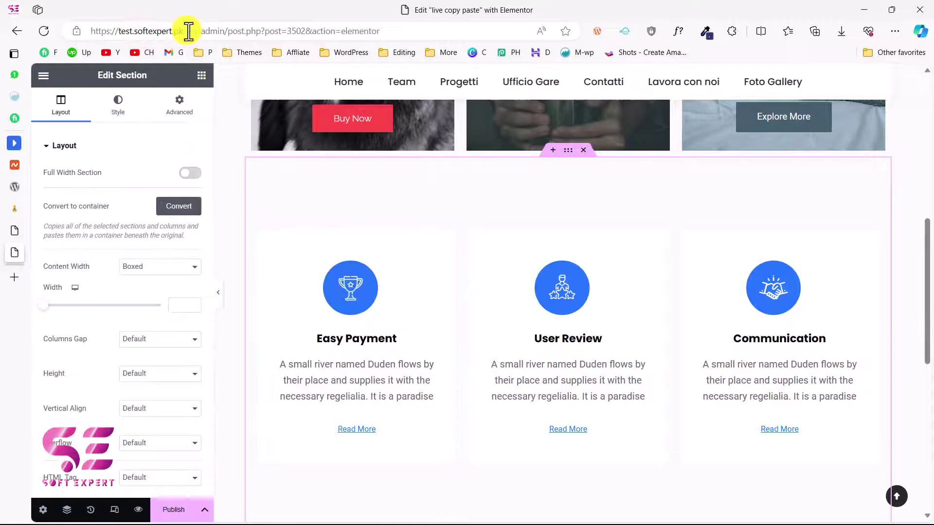
{"action": "left_click", "coordinate": [51, 228]}
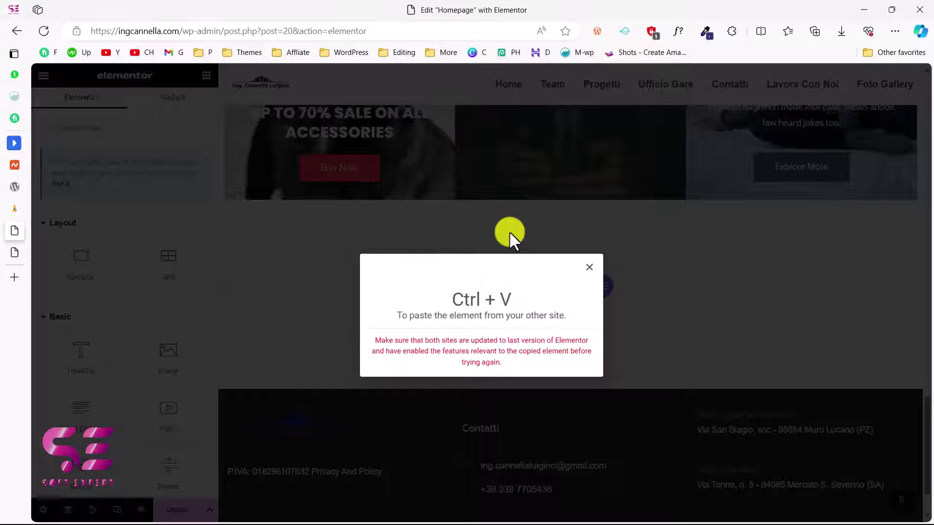
{"action": "left_click", "coordinate": [592, 267]}
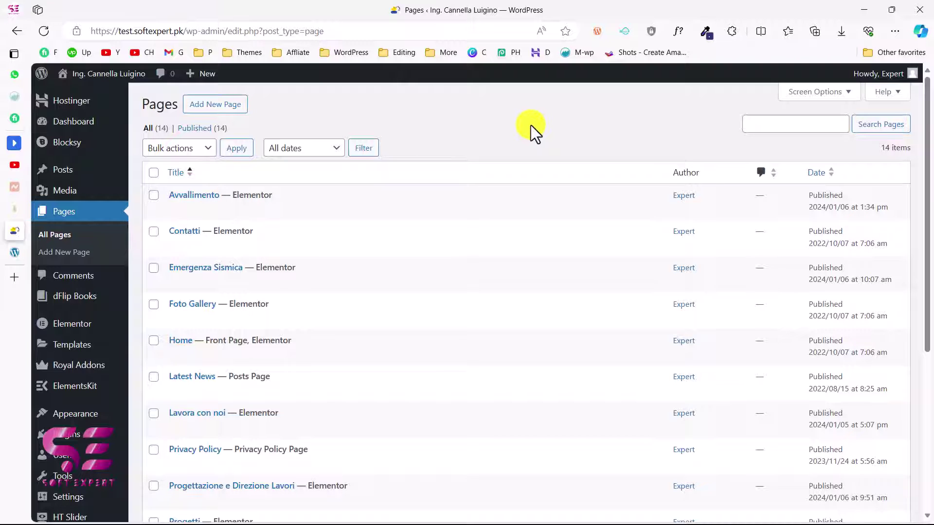
Step: Create a new page titled 'Template' and open it in Elementor
{"action": "left_click", "coordinate": [239, 103]}
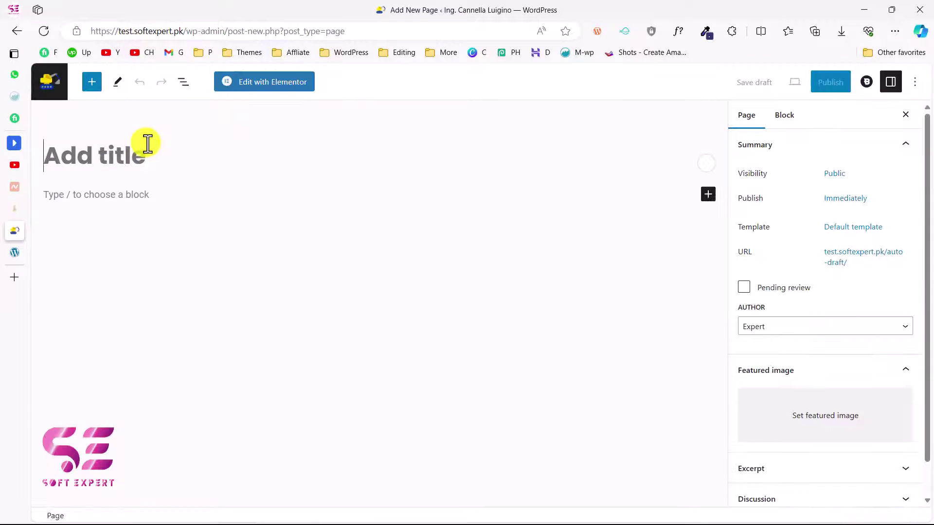
{"action": "type", "text": "Template"}
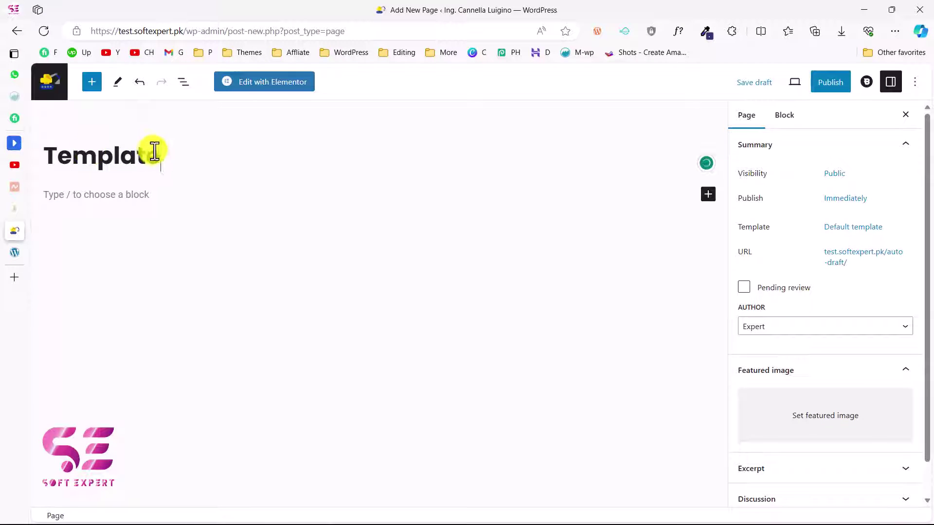
{"action": "left_click", "coordinate": [239, 89]}
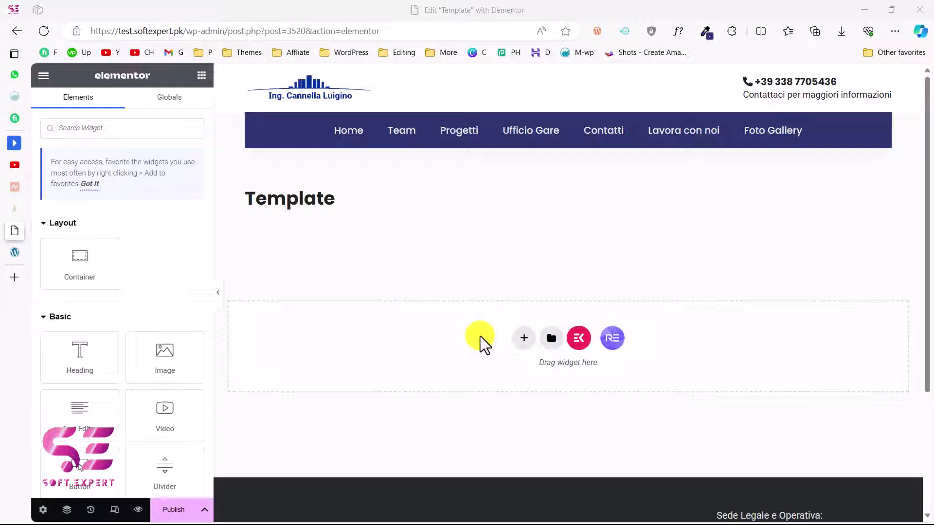
{"action": "left_click", "coordinate": [524, 338]}
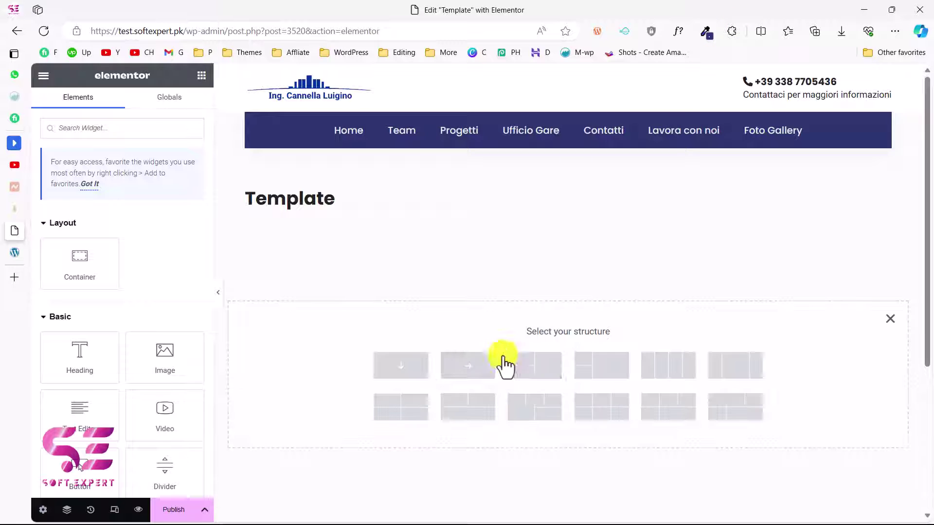
{"action": "left_click", "coordinate": [482, 364]}
{"action": "left_click", "coordinate": [197, 78]}
{"action": "left_click_drag", "start_coordinate": [80, 357], "coordinate": [280, 289]}
{"action": "left_click", "coordinate": [202, 76]}
{"action": "left_click_drag", "start_coordinate": [80, 411], "coordinate": [341, 297]}
{"action": "left_click", "coordinate": [201, 77]}
{"action": "left_click_drag", "start_coordinate": [166, 375], "coordinate": [730, 281]}
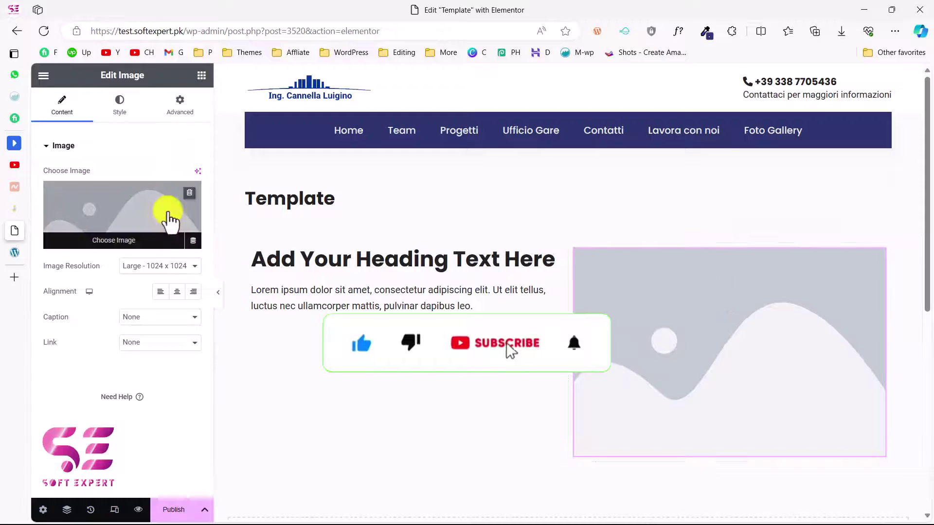
{"action": "left_click", "coordinate": [167, 217]}
{"action": "left_click", "coordinate": [668, 314]}
{"action": "left_click", "coordinate": [886, 486]}
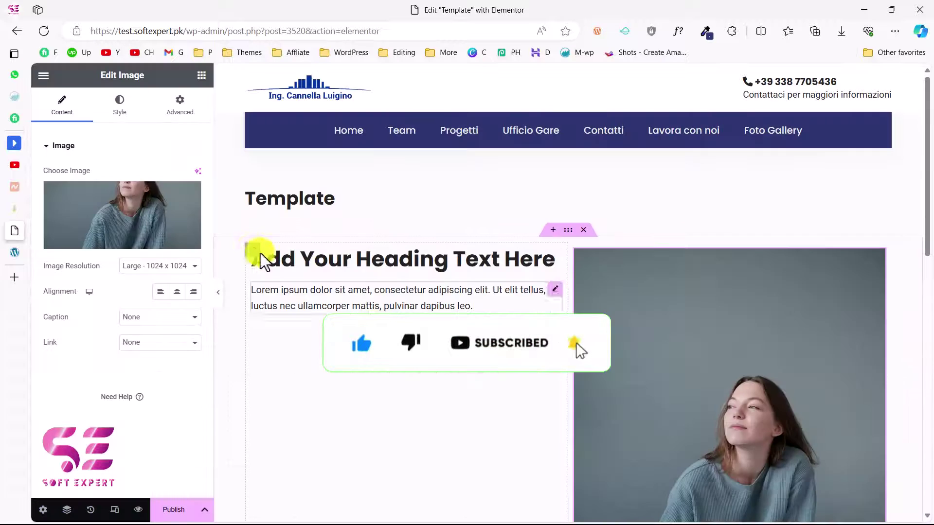
{"action": "left_click", "coordinate": [252, 251]}
{"action": "left_click", "coordinate": [82, 392]}
{"action": "scroll", "coordinate": [324, 374], "scroll_direction": "down", "scroll_amount": 2}
{"action": "left_click", "coordinate": [324, 374]}
{"action": "left_click", "coordinate": [201, 76]}
{"action": "scroll", "coordinate": [567, 292], "scroll_direction": "down", "scroll_amount": 10}
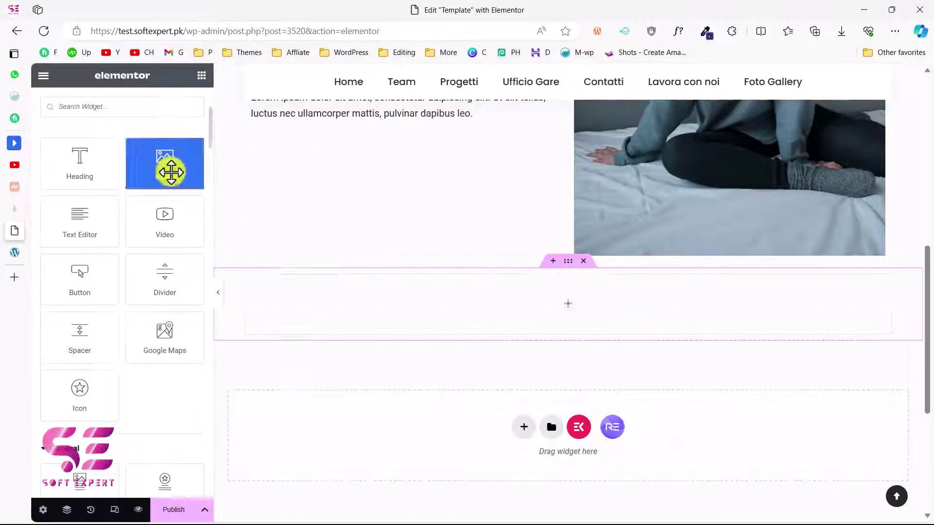
{"action": "left_click_drag", "start_coordinate": [167, 163], "coordinate": [567, 438]}
{"action": "left_click", "coordinate": [142, 209]}
{"action": "left_click", "coordinate": [311, 389]}
{"action": "left_click", "coordinate": [885, 486]}
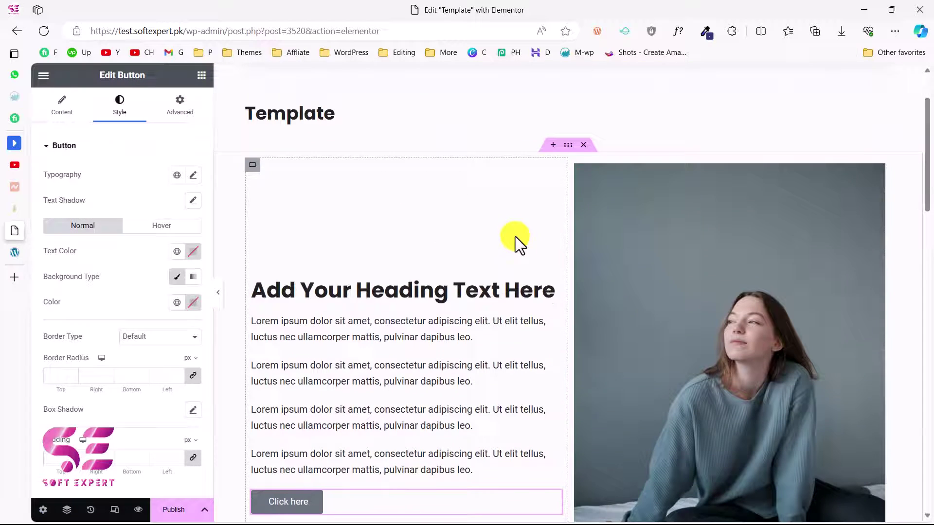
{"action": "scroll", "coordinate": [515, 236], "scroll_direction": "down", "scroll_amount": 3}
{"action": "scroll", "coordinate": [515, 236], "scroll_direction": "down", "scroll_amount": 8}
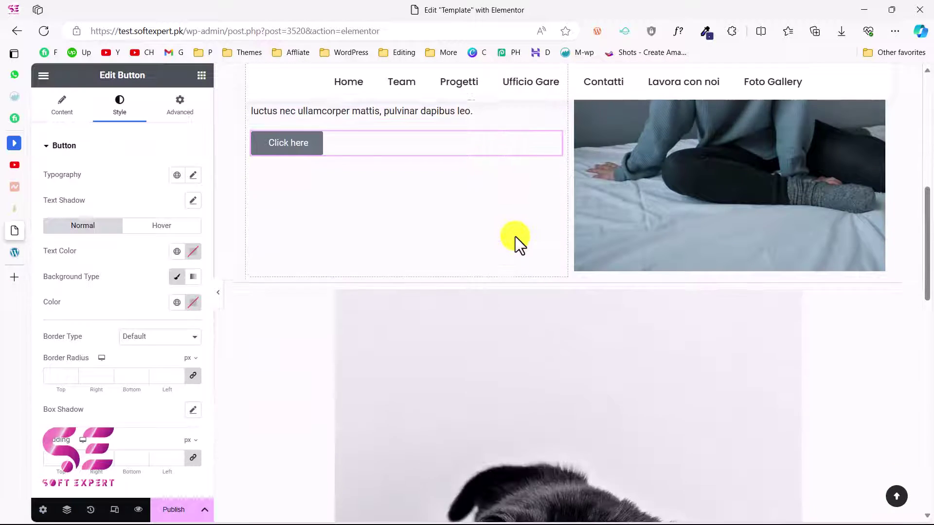
{"action": "scroll", "coordinate": [515, 235], "scroll_direction": "up", "scroll_amount": 6}
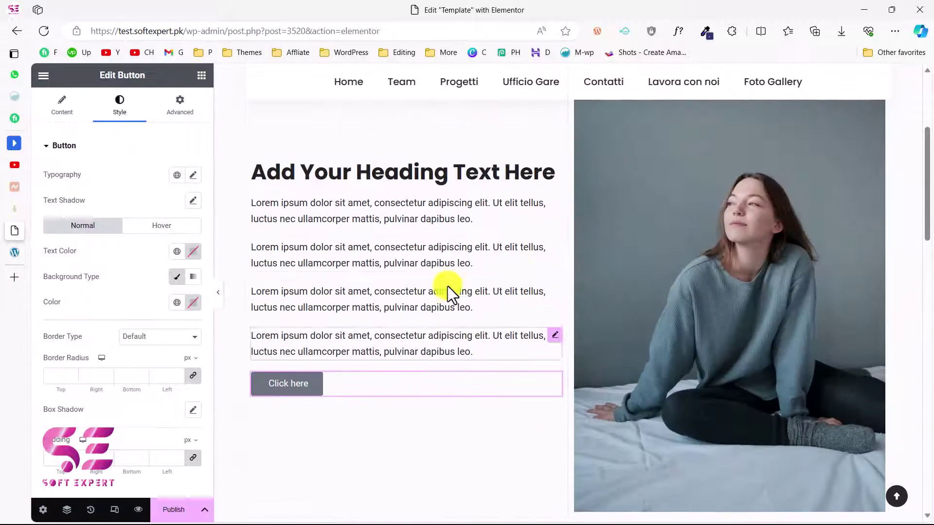
{"action": "scroll", "coordinate": [420, 261], "scroll_direction": "down", "scroll_amount": 10}
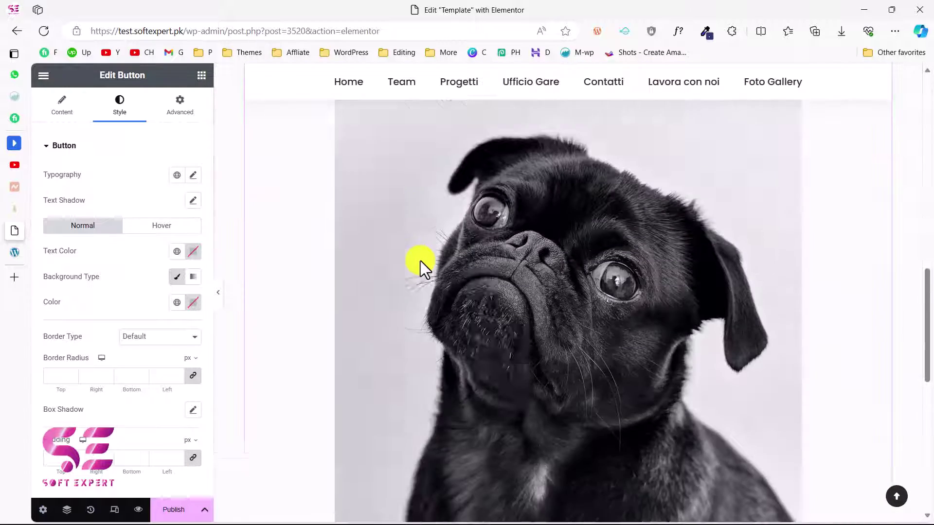
{"action": "scroll", "coordinate": [420, 261], "scroll_direction": "up", "scroll_amount": 5}
{"action": "scroll", "coordinate": [421, 261], "scroll_direction": "up", "scroll_amount": 7}
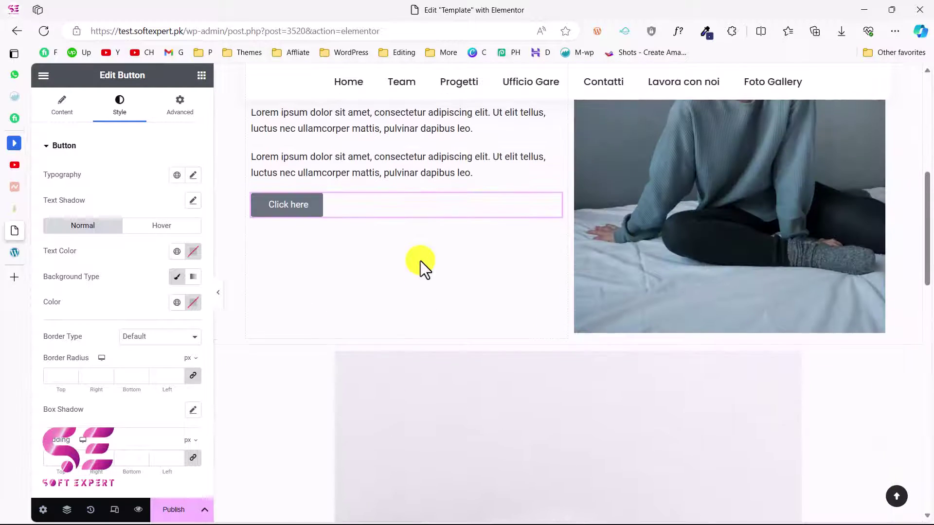
{"action": "scroll", "coordinate": [420, 261], "scroll_direction": "up", "scroll_amount": 2}
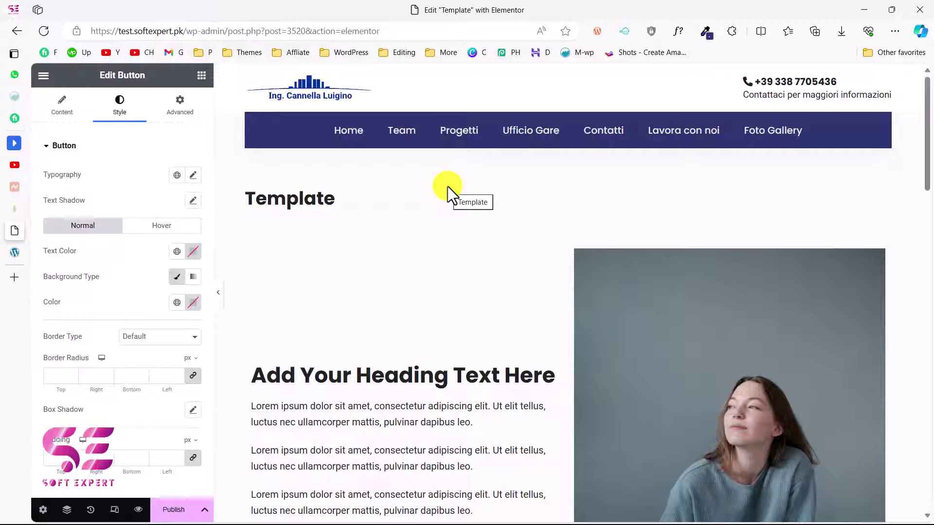
Step: Save the Template page to the library as a page template named 'template'
{"action": "left_click", "coordinate": [202, 511]}
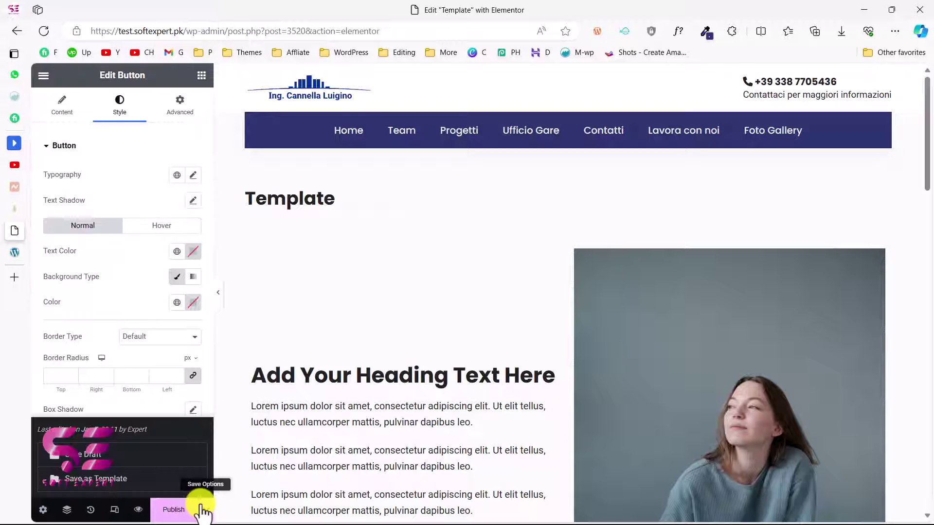
{"action": "left_click", "coordinate": [104, 482]}
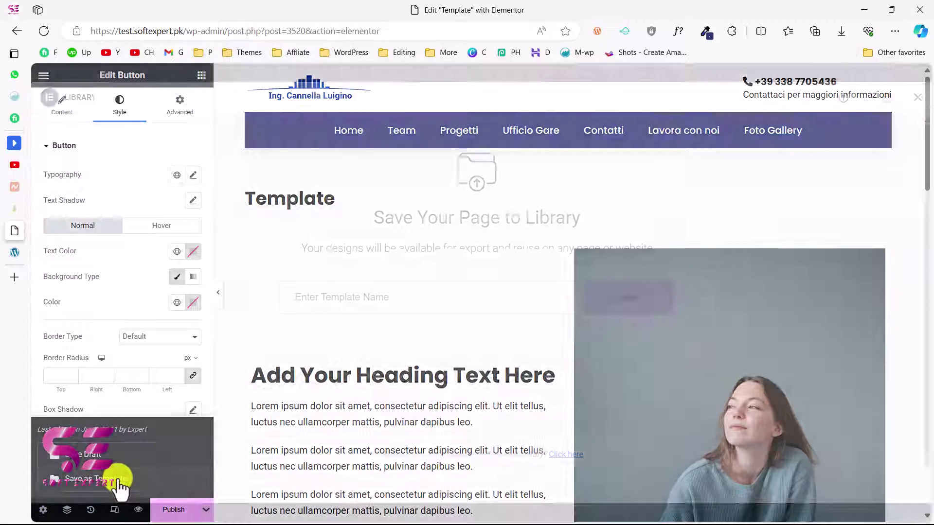
{"action": "left_click", "coordinate": [388, 296]}
{"action": "type", "text": "templat"}
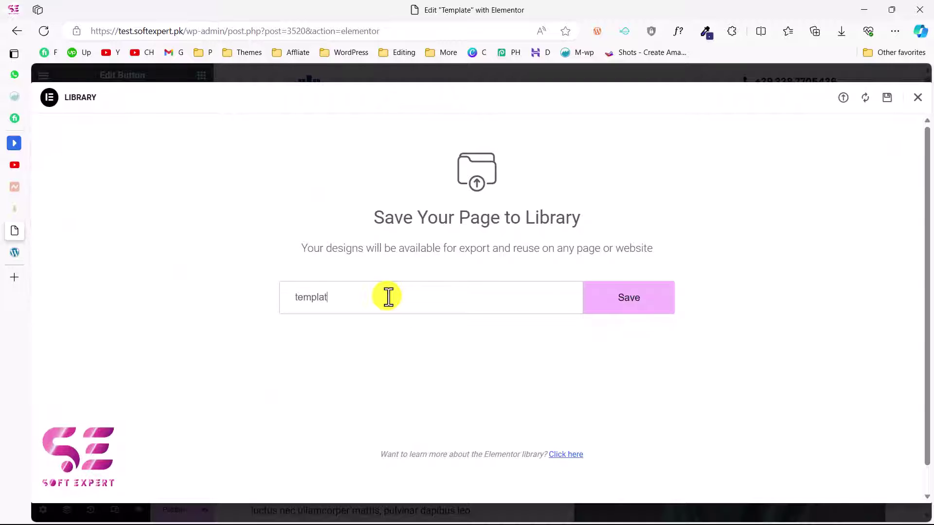
{"action": "type", "text": "e"}
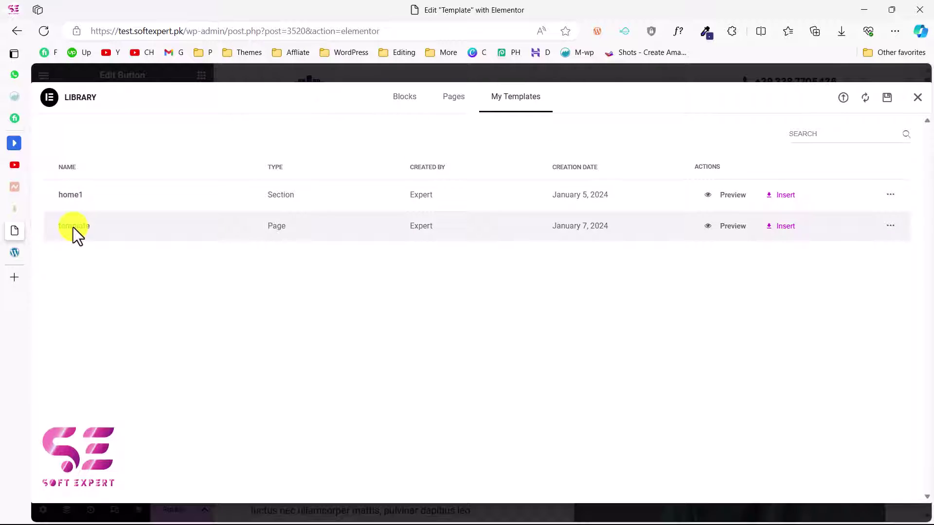
Step: Export the saved template as a JSON file, then go to the other site's Pages list
{"action": "left_click", "coordinate": [889, 226]}
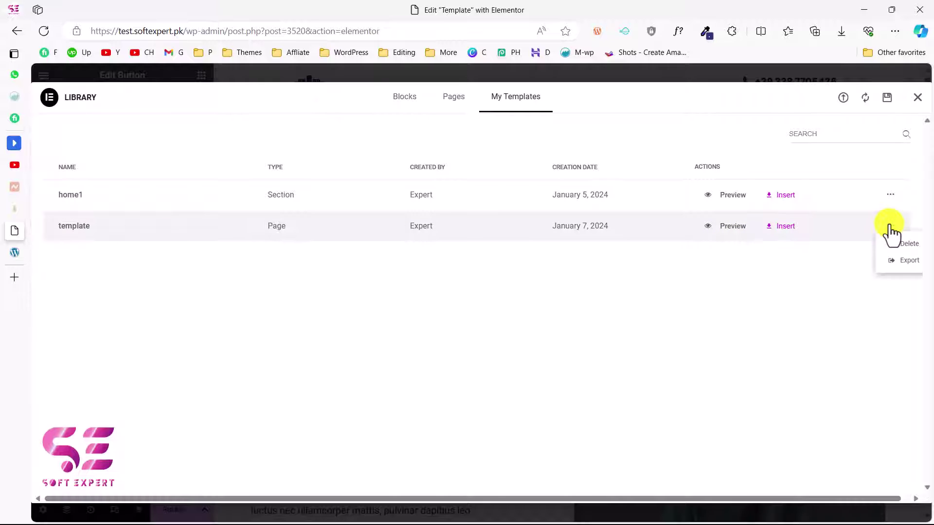
{"action": "left_click", "coordinate": [900, 263]}
{"action": "left_click", "coordinate": [552, 98]}
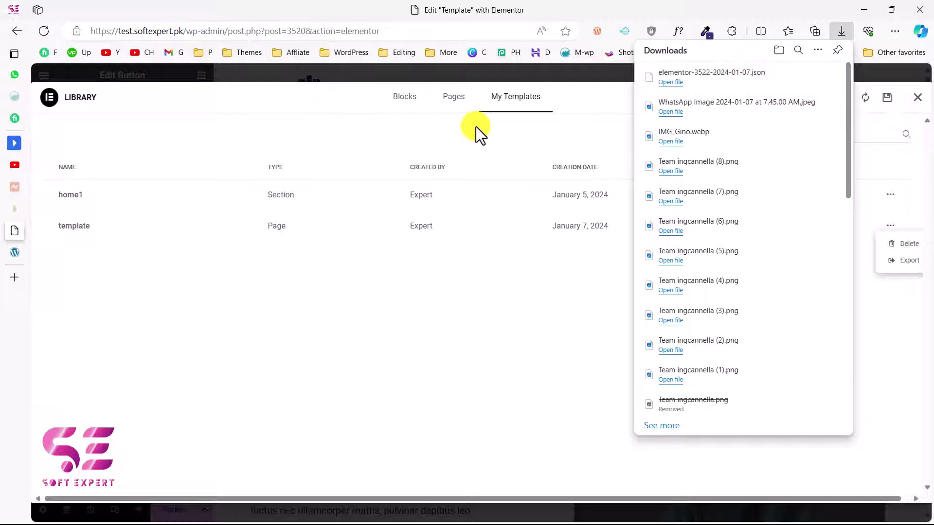
{"action": "left_click", "coordinate": [20, 251]}
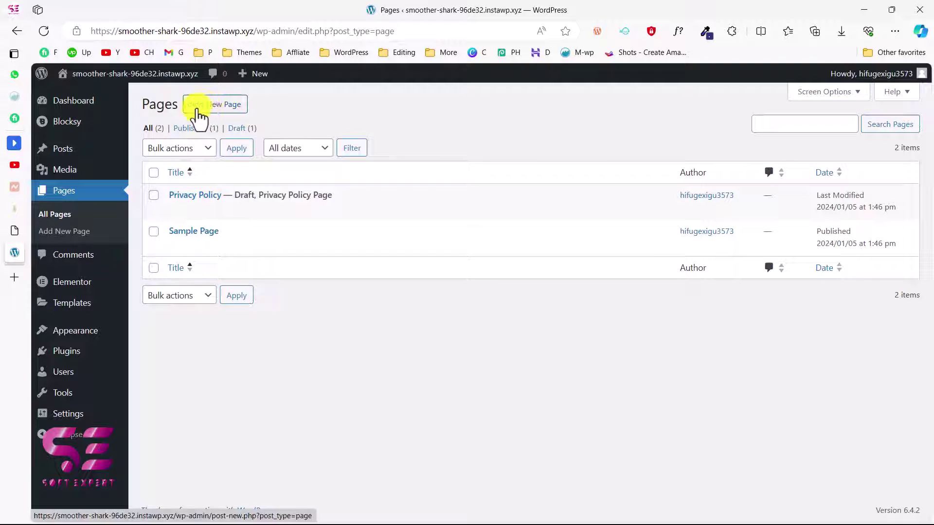
Step: Delete all of Sample Page's existing content and update the page
{"action": "mouse_move", "coordinate": [202, 246]}
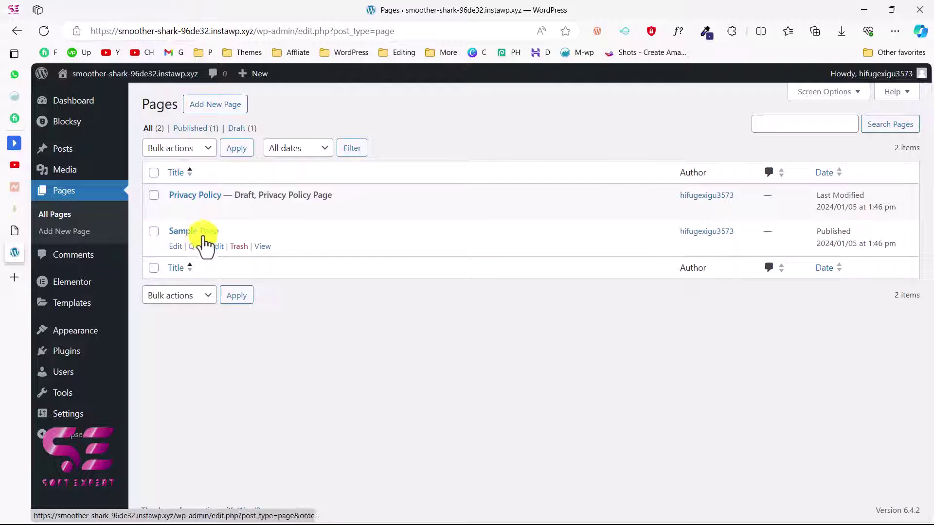
{"action": "left_click", "coordinate": [176, 247]}
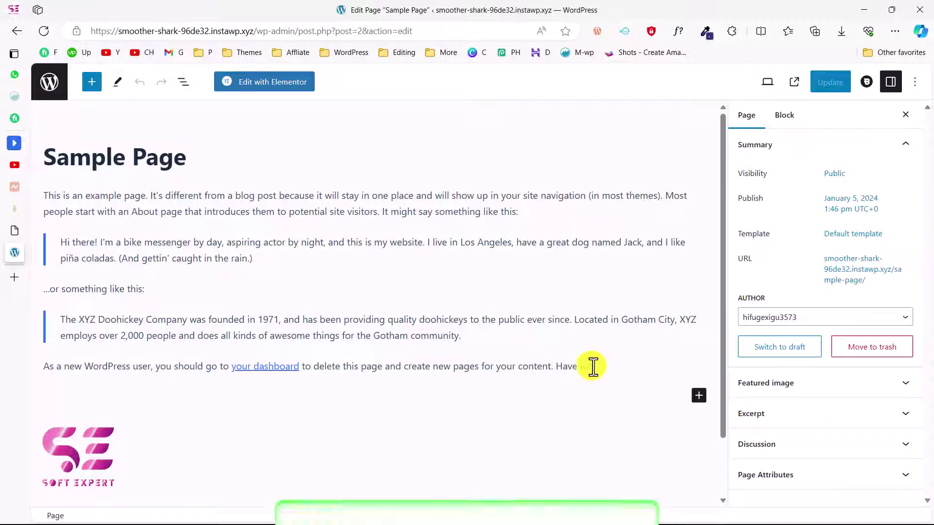
{"action": "key", "text": "ctrl+a"}
{"action": "key", "text": "ctrl+a"}
{"action": "key", "text": "Delete"}
{"action": "left_click", "coordinate": [827, 84]}
Step: Open Sample Page in Elementor, dismissing the AI notifications popup and navigator panel
{"action": "left_click", "coordinate": [266, 91]}
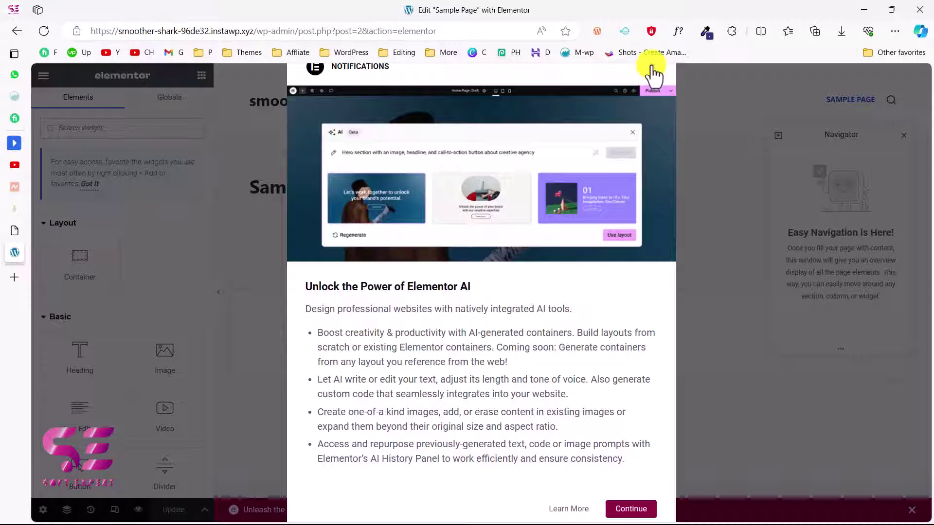
{"action": "left_click", "coordinate": [651, 70]}
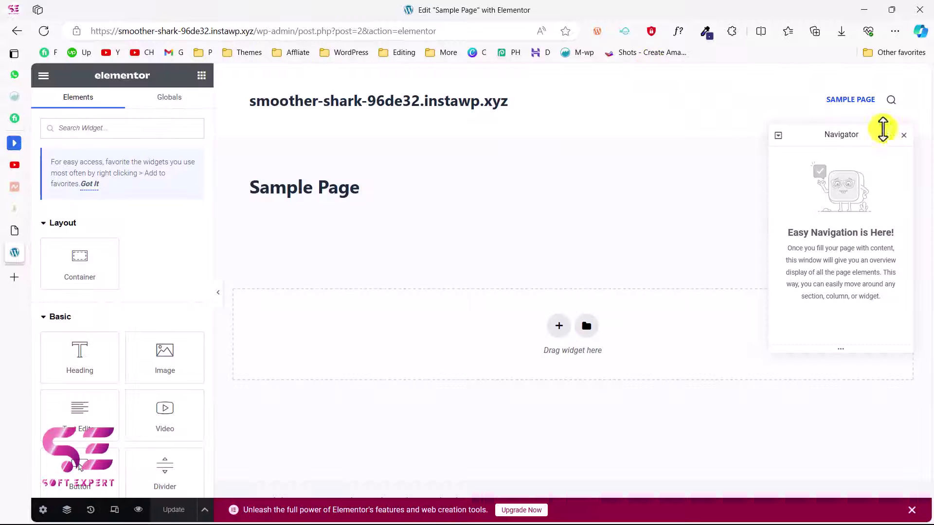
{"action": "left_click", "coordinate": [903, 138]}
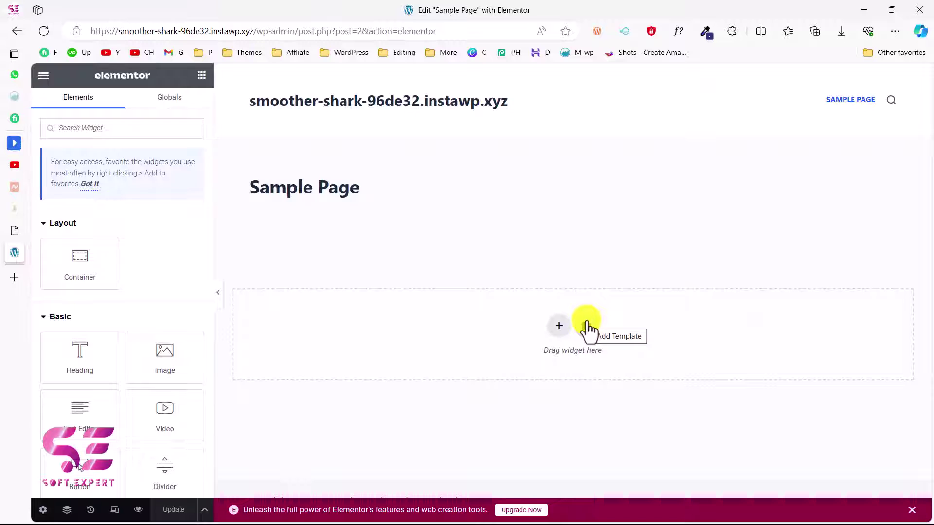
Step: Import the exported template JSON into My Templates, accepting the unfiltered upload warnings, and insert it
{"action": "left_click", "coordinate": [587, 327]}
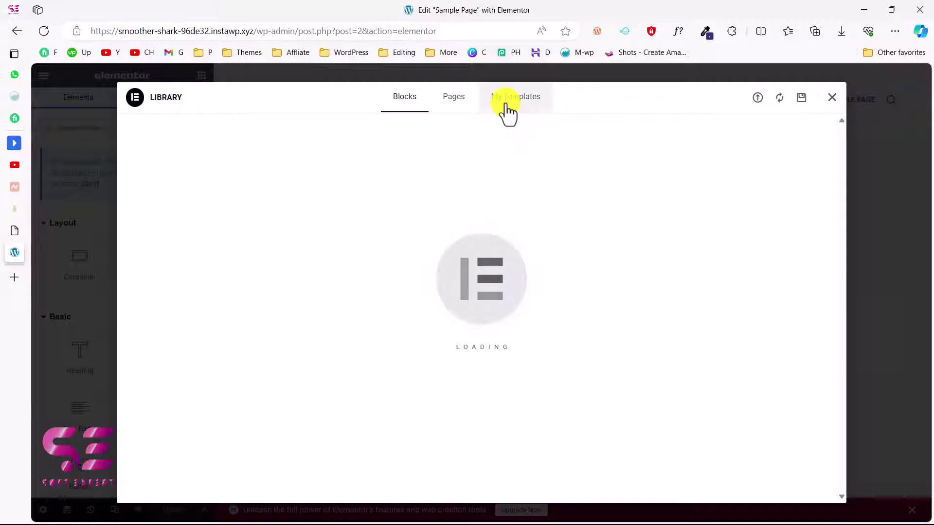
{"action": "left_click", "coordinate": [507, 108]}
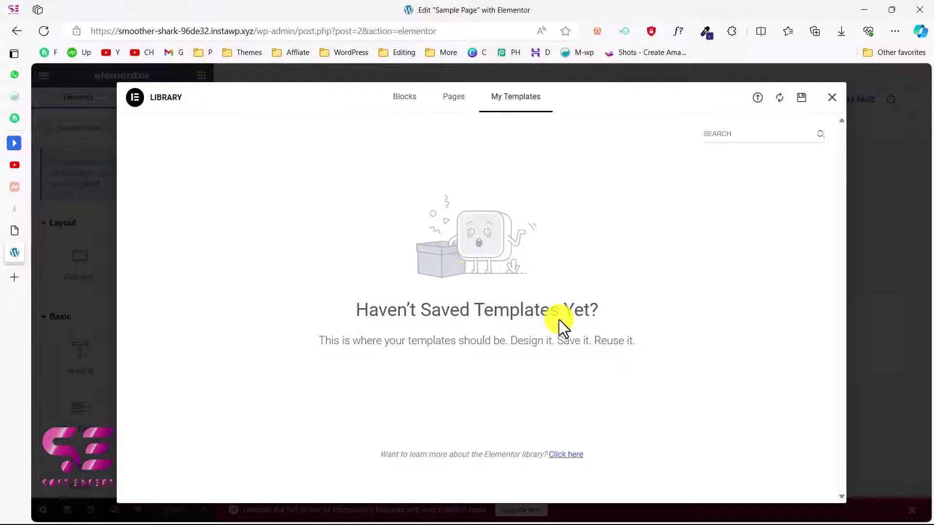
{"action": "left_click", "coordinate": [759, 100]}
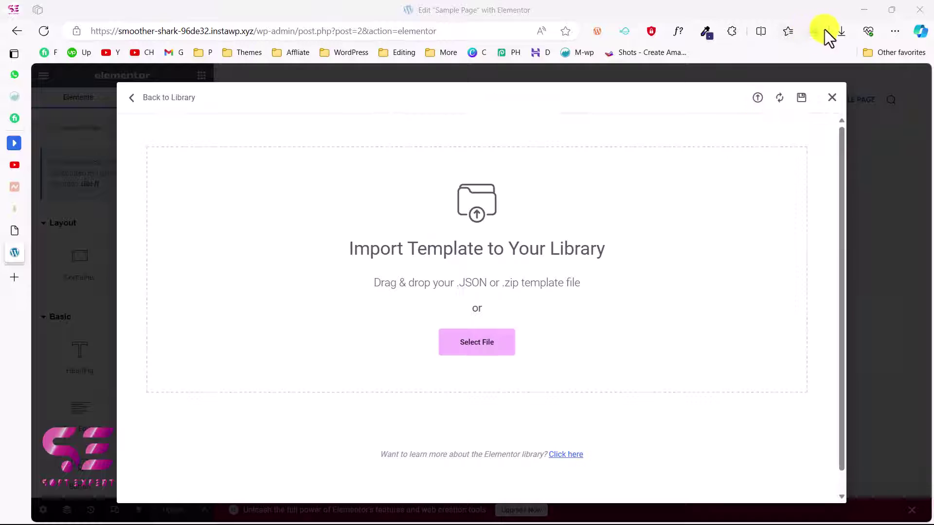
{"action": "left_click", "coordinate": [838, 31]}
{"action": "left_click_drag", "start_coordinate": [695, 73], "coordinate": [589, 121]}
{"action": "left_click_drag", "start_coordinate": [478, 267], "coordinate": [479, 267]}
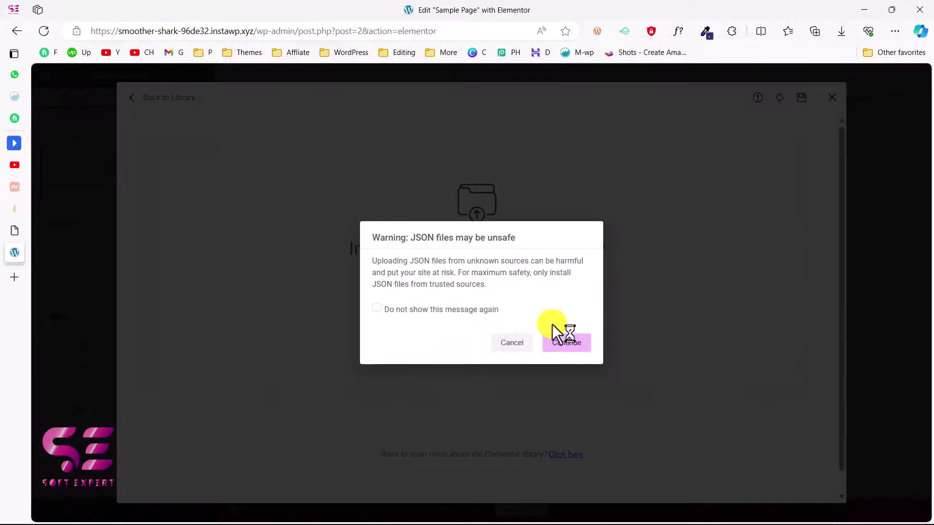
{"action": "left_click", "coordinate": [564, 341]}
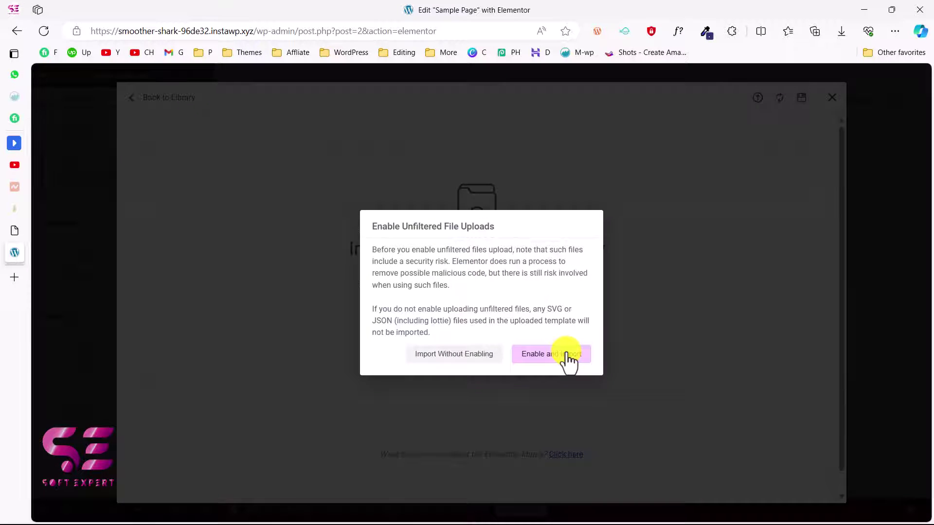
{"action": "left_click", "coordinate": [566, 352]}
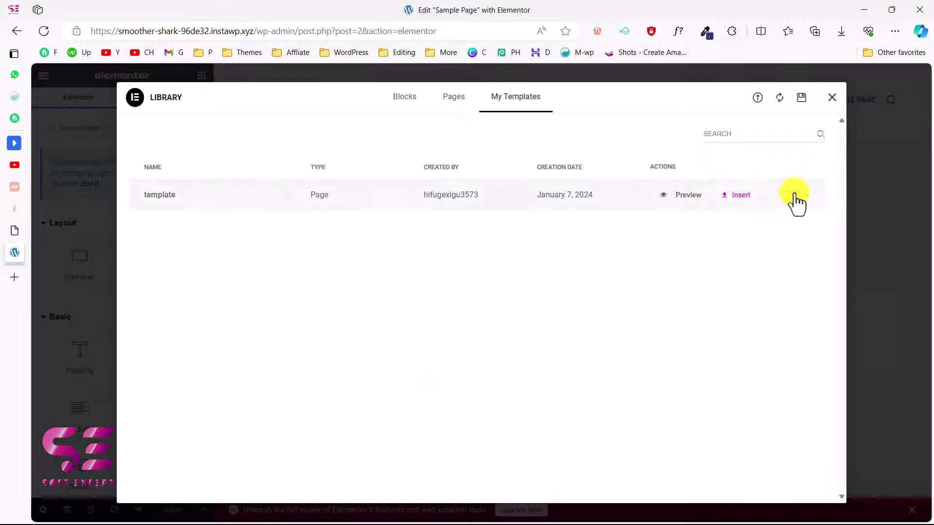
{"action": "left_click", "coordinate": [740, 196]}
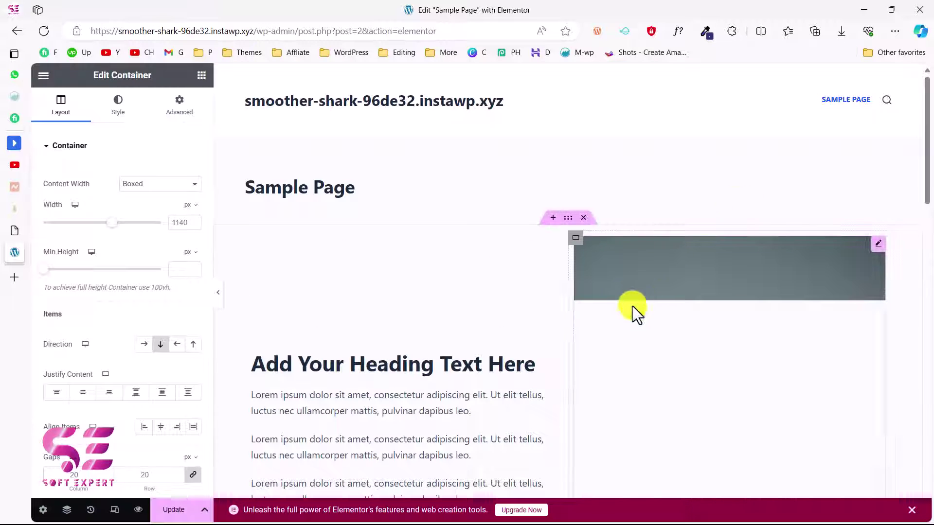
Step: Scroll through Sample Page to check the inserted Click here button, woman photo and pug image
{"action": "scroll", "coordinate": [624, 317], "scroll_direction": "down", "scroll_amount": 3}
{"action": "scroll", "coordinate": [624, 317], "scroll_direction": "down", "scroll_amount": 10}
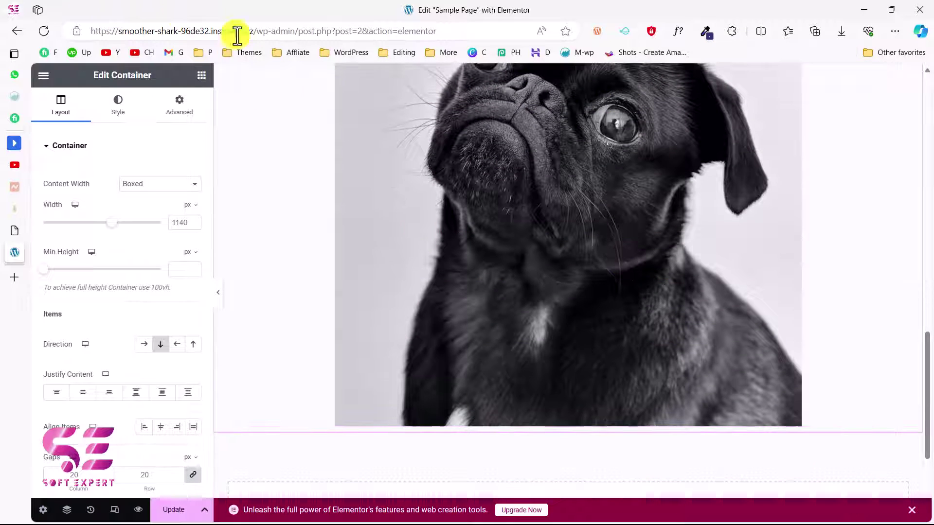
{"action": "scroll", "coordinate": [445, 166], "scroll_direction": "up", "scroll_amount": 15}
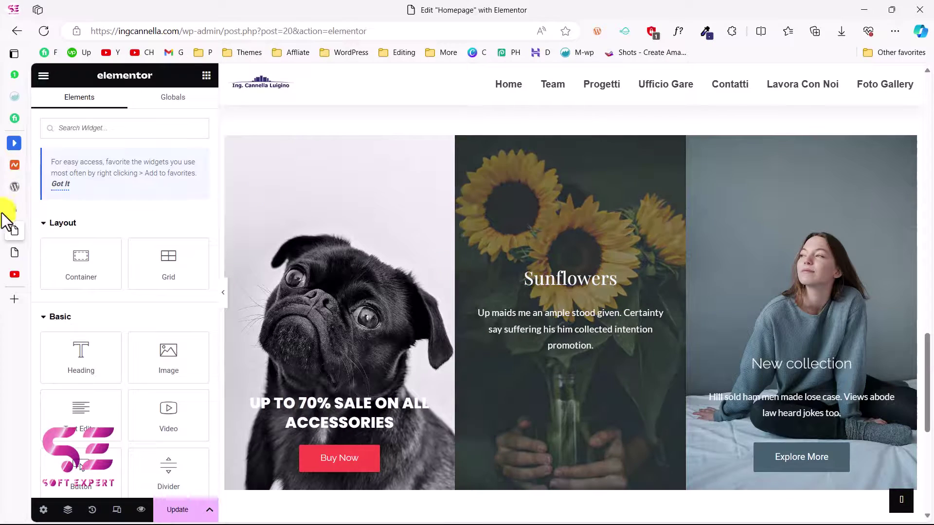
Step: Bring up the Soft Expert YouTube channel's Videos grid and scroll through its older uploads
{"action": "left_click", "coordinate": [28, 273]}
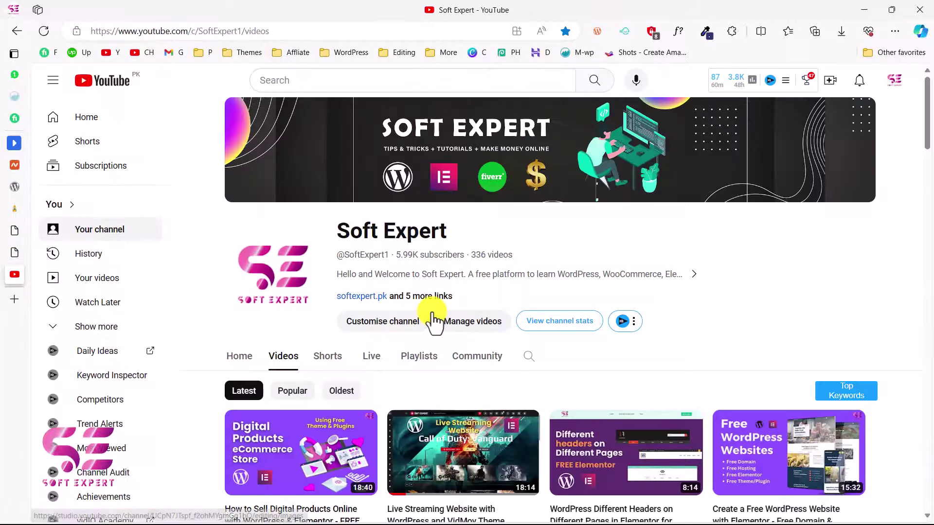
{"action": "scroll", "coordinate": [431, 314], "scroll_direction": "down", "scroll_amount": 6}
{"action": "scroll", "coordinate": [432, 316], "scroll_direction": "down", "scroll_amount": 10}
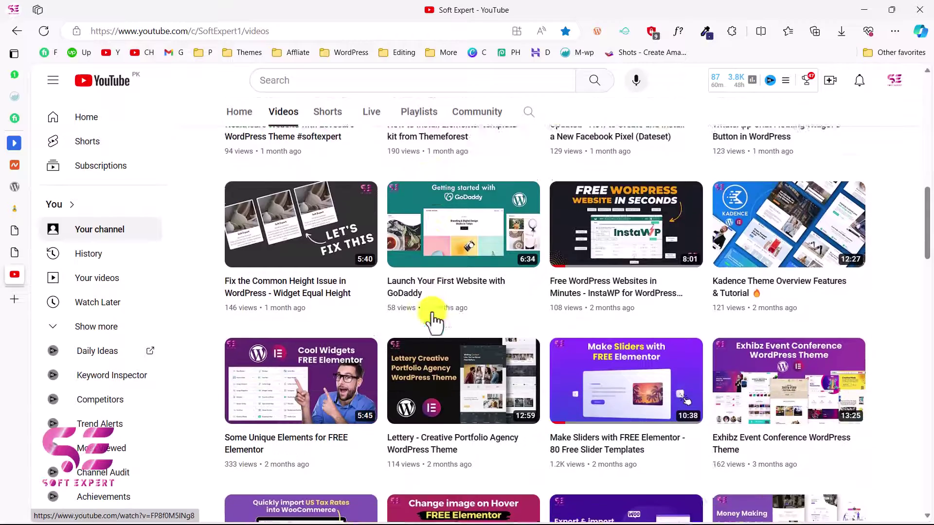
{"action": "scroll", "coordinate": [435, 322], "scroll_direction": "down", "scroll_amount": 8}
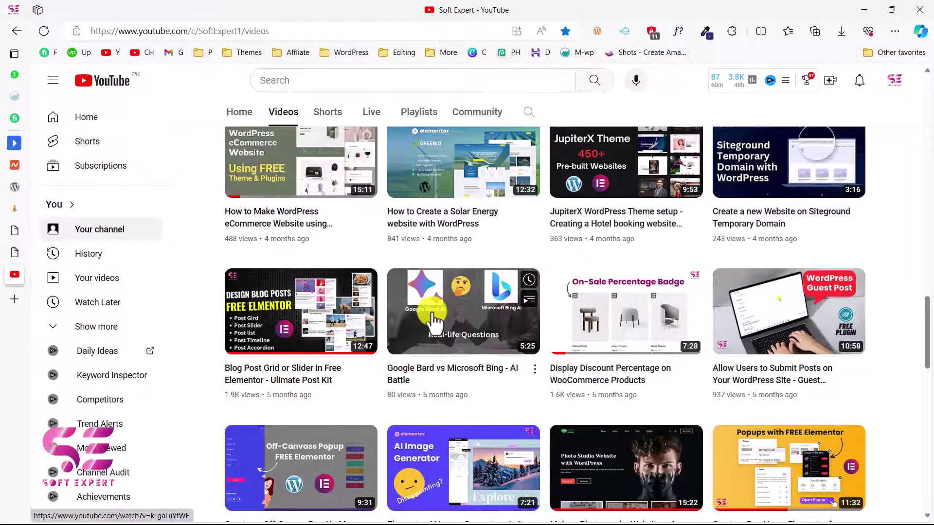
{"action": "scroll", "coordinate": [432, 317], "scroll_direction": "down", "scroll_amount": 6}
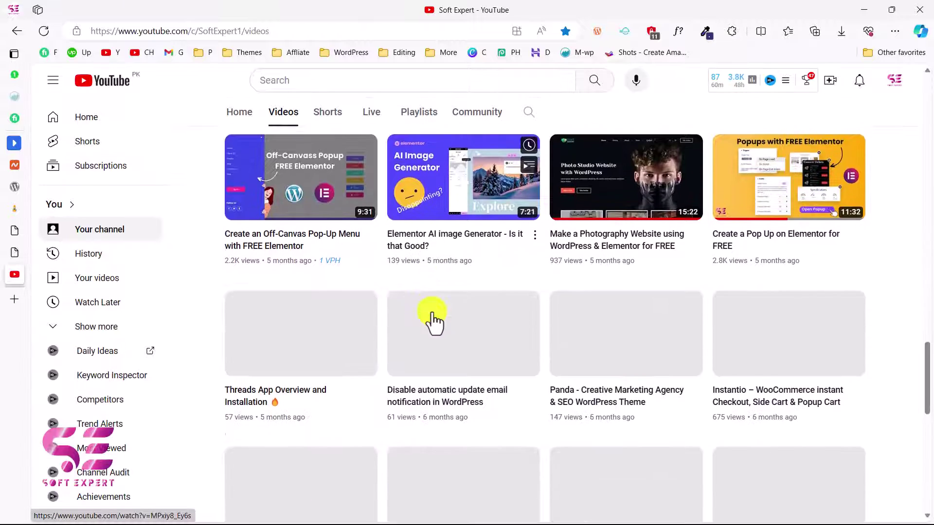